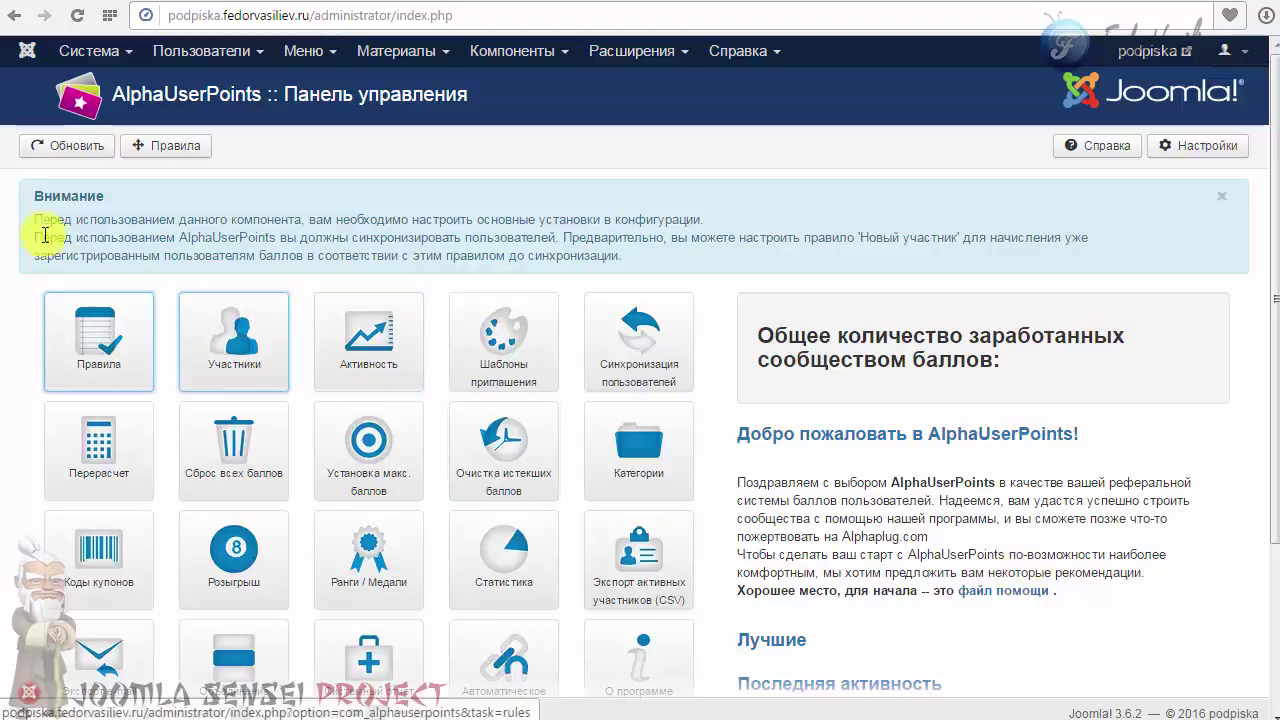
Step: Synchronize the site's registered users with AlphaUserPoints
{"action": "left_click_drag", "start_coordinate": [34, 194], "coordinate": [634, 263]}
{"action": "left_click", "coordinate": [645, 268]}
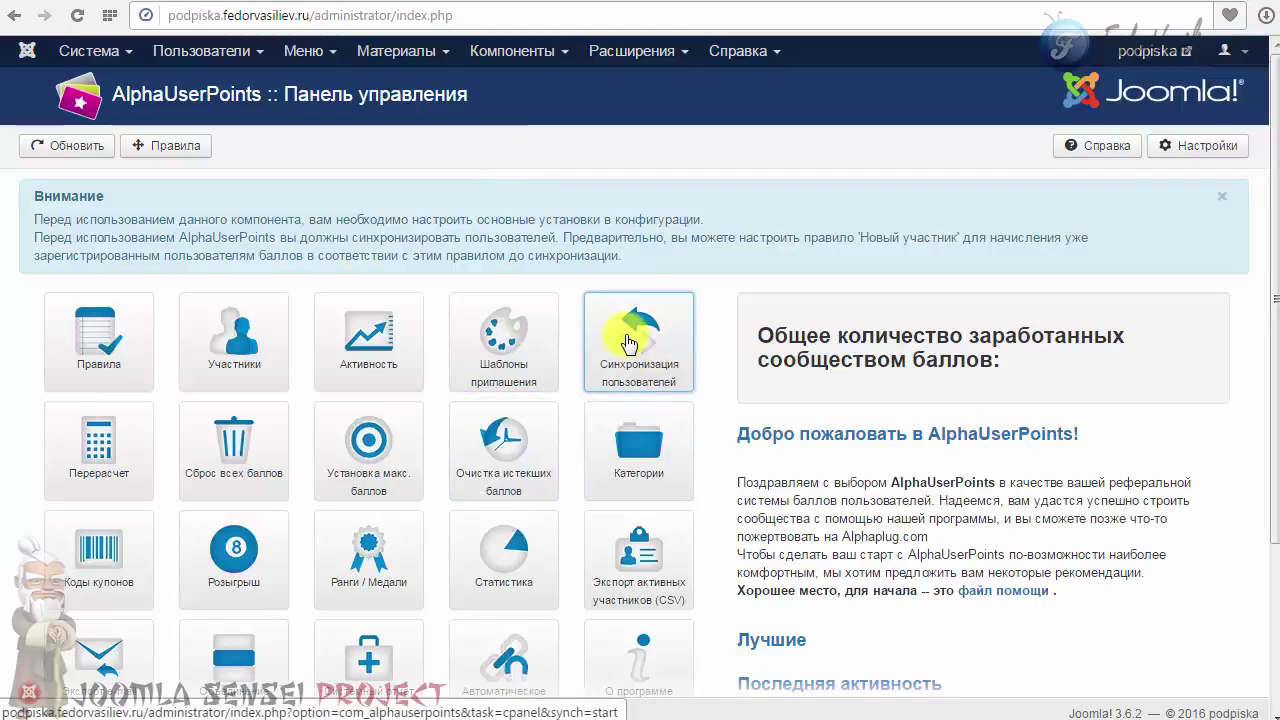
{"action": "left_click", "coordinate": [610, 368]}
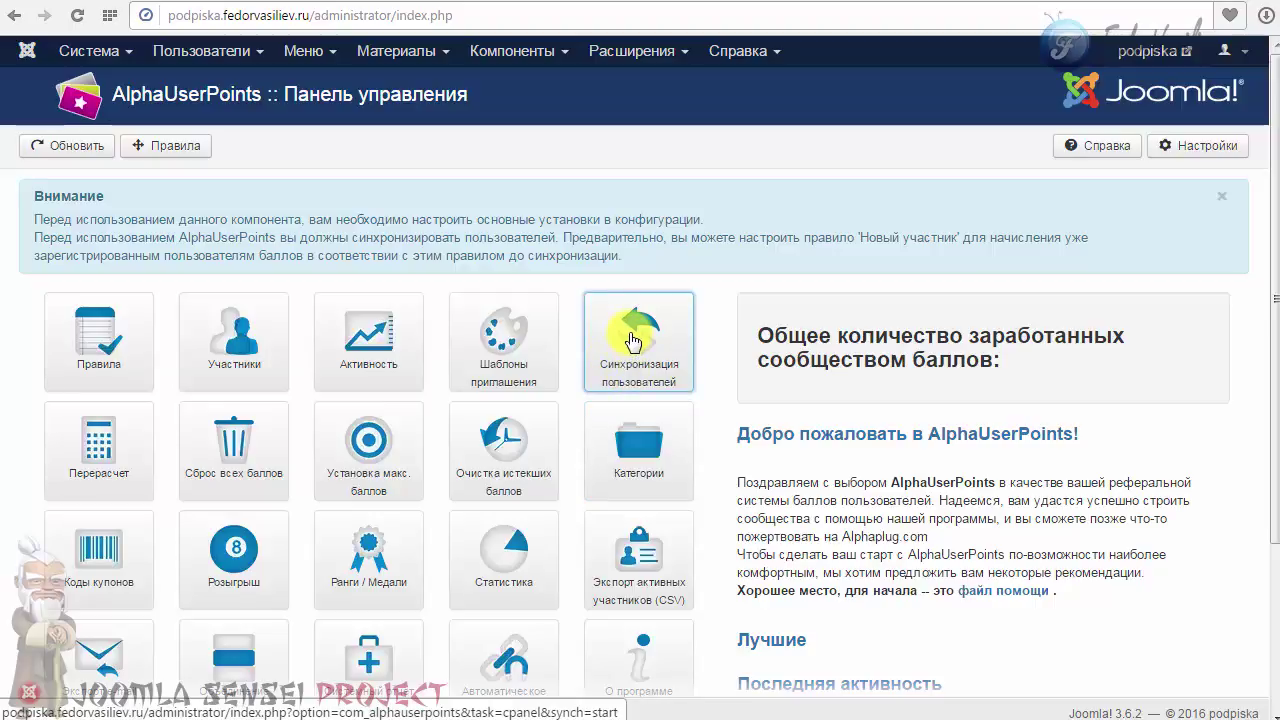
{"action": "left_click", "coordinate": [632, 341]}
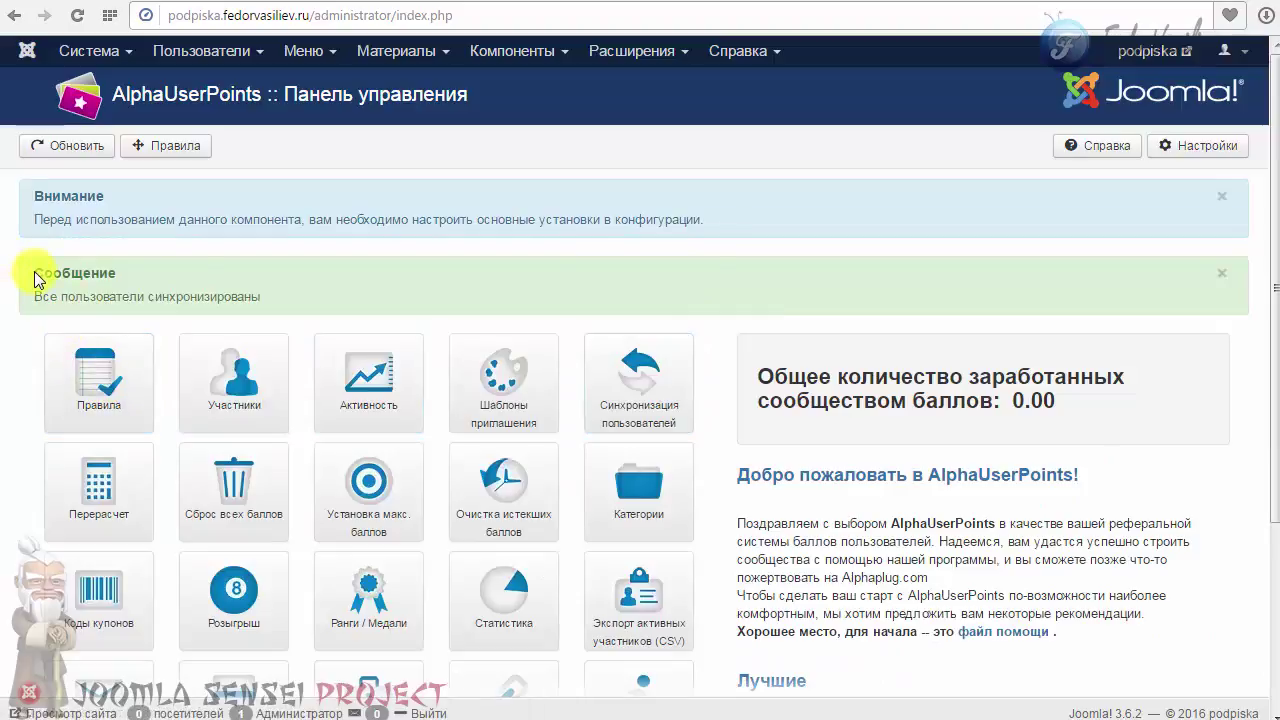
{"action": "left_click_drag", "start_coordinate": [35, 278], "coordinate": [171, 271]}
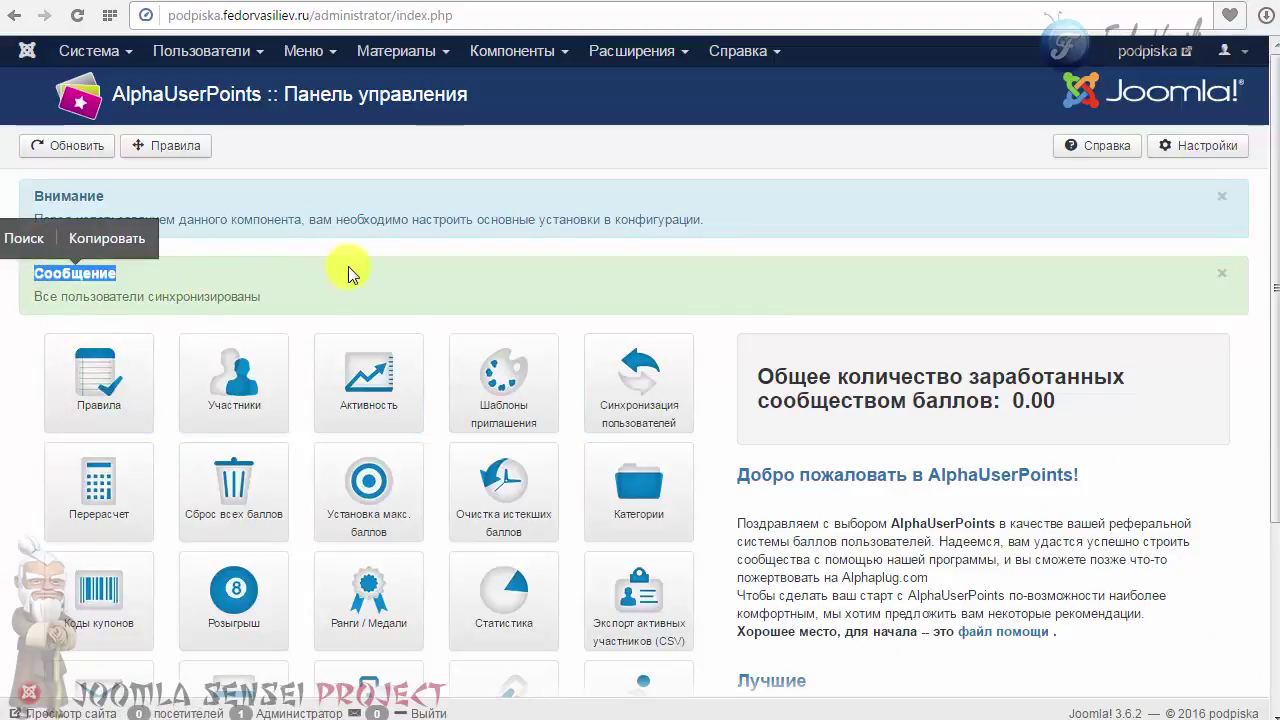
{"action": "left_click", "coordinate": [278, 284]}
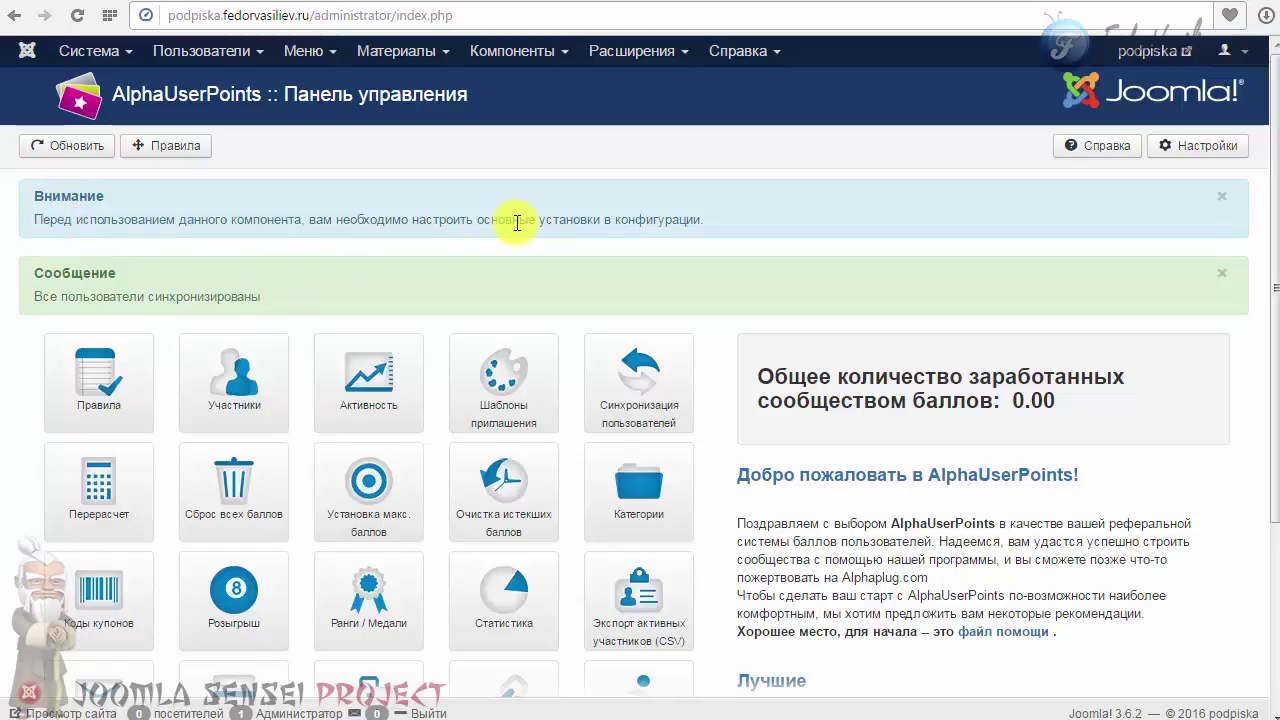
Step: Open the AlphaUserPoints configuration and review the available points formats
{"action": "left_click_drag", "start_coordinate": [42, 222], "coordinate": [294, 223]}
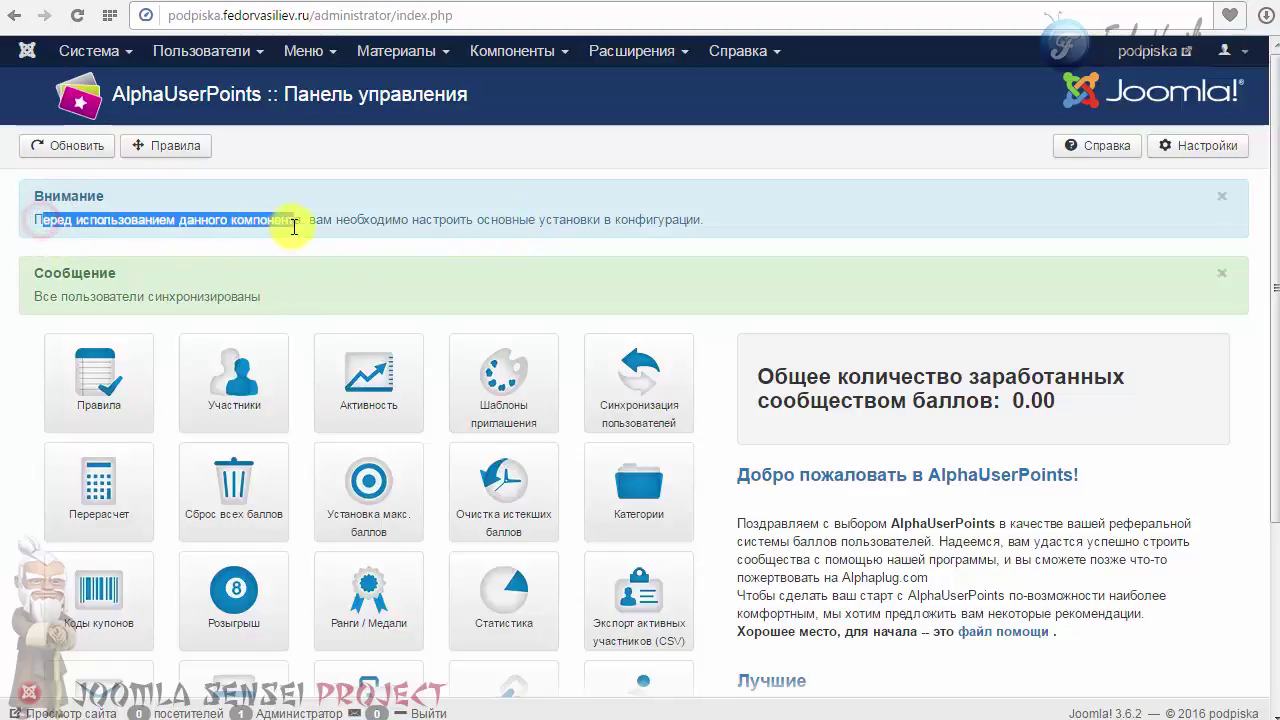
{"action": "left_click", "coordinate": [319, 275]}
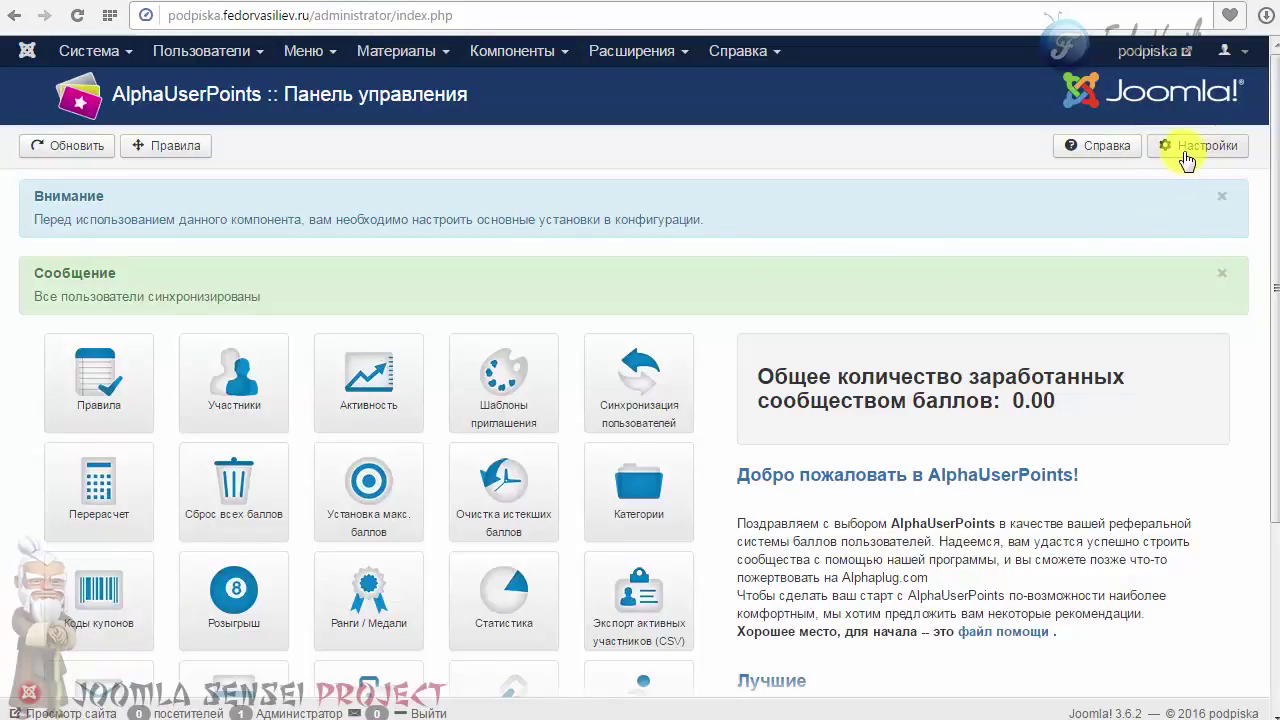
{"action": "left_click", "coordinate": [1197, 150]}
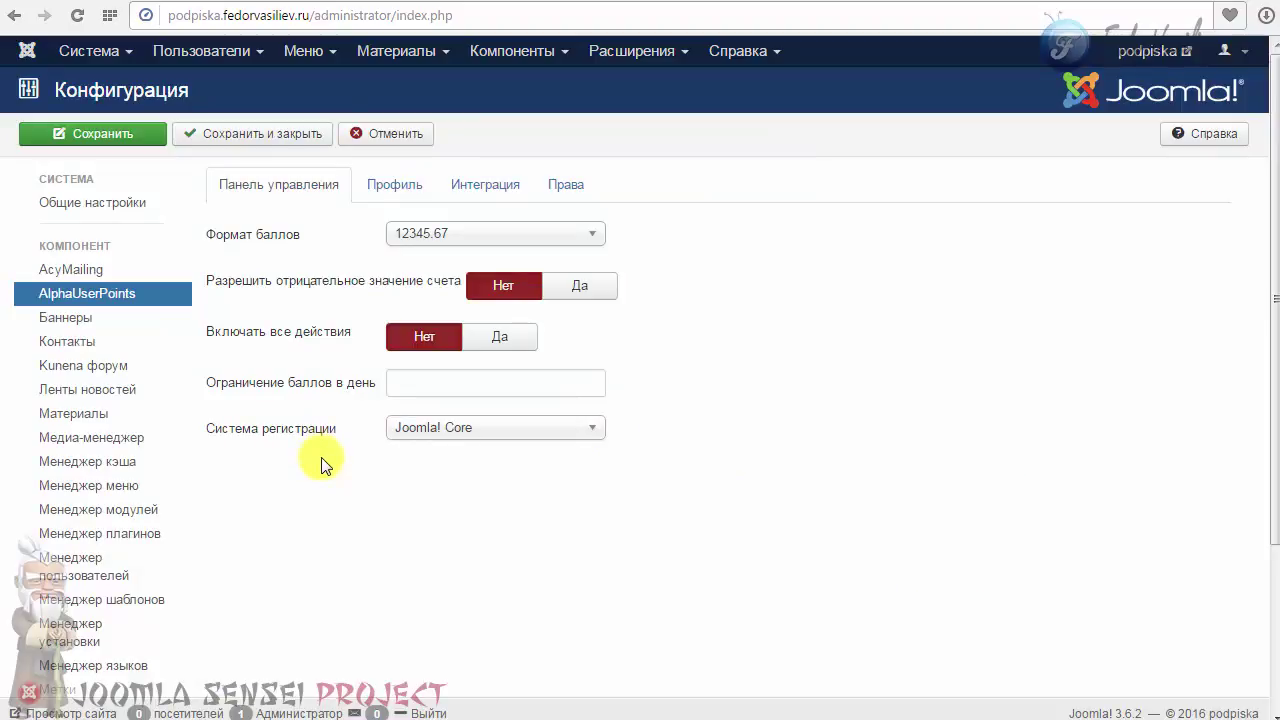
{"action": "left_click", "coordinate": [470, 234]}
{"action": "left_click_drag", "start_coordinate": [596, 439], "coordinate": [420, 323]}
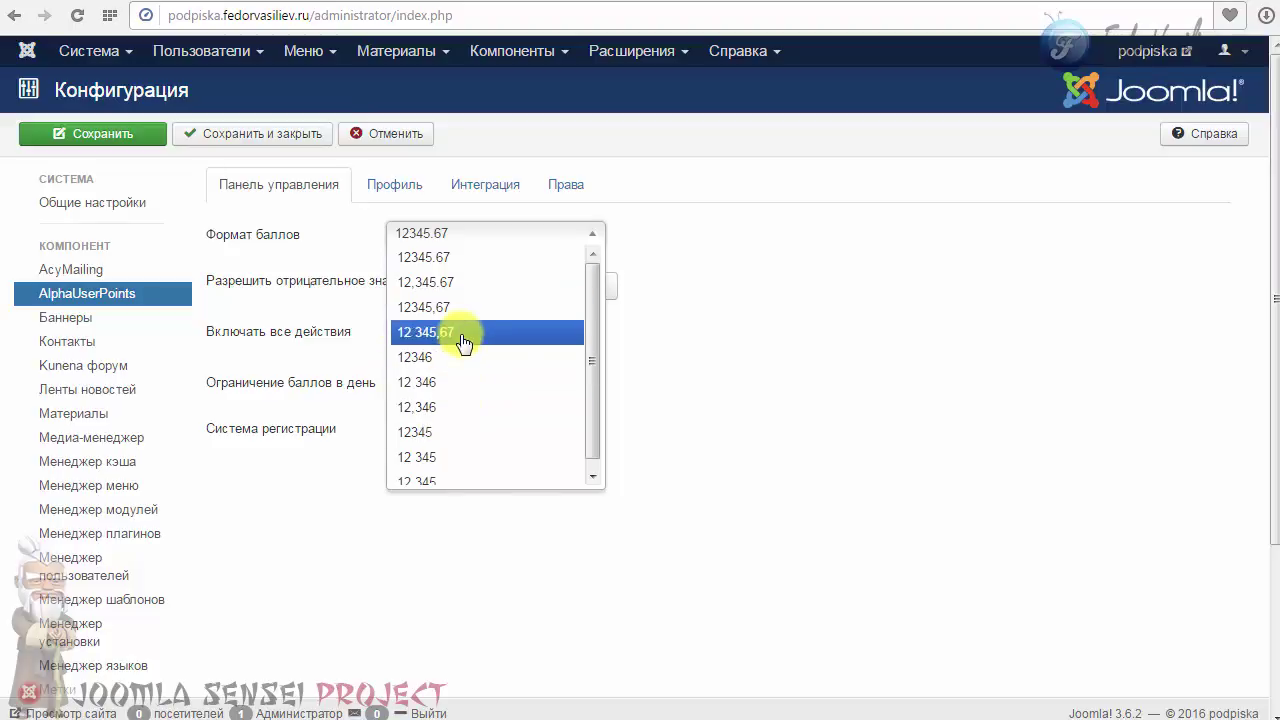
{"action": "left_click", "coordinate": [421, 233]}
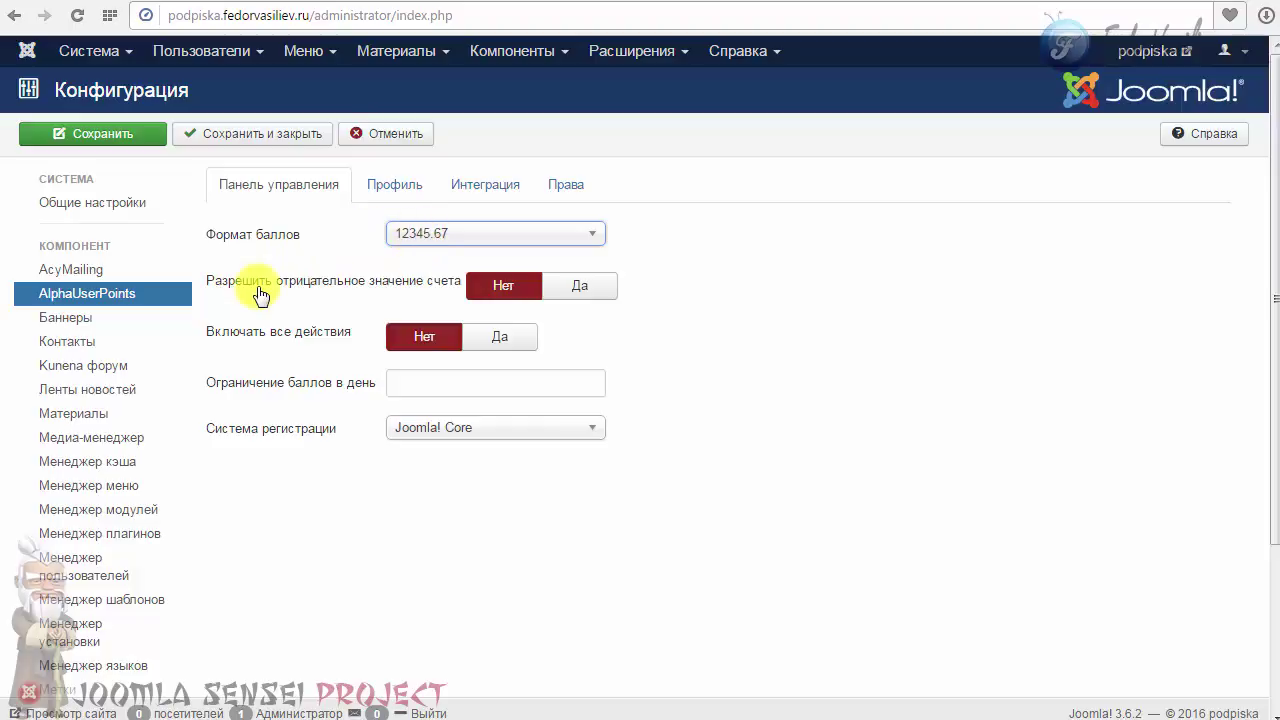
Step: Allow negative account balances and enable all actions in the component's general settings
{"action": "mouse_move", "coordinate": [440, 297]}
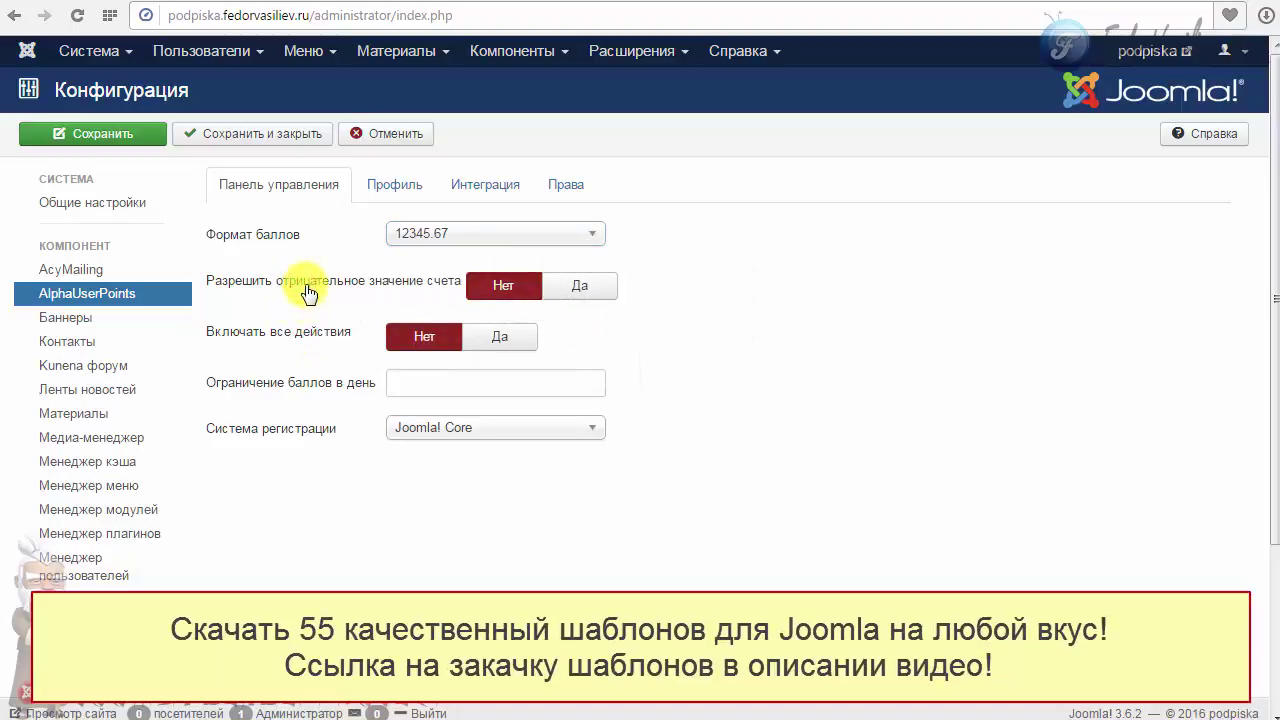
{"action": "mouse_move", "coordinate": [312, 297]}
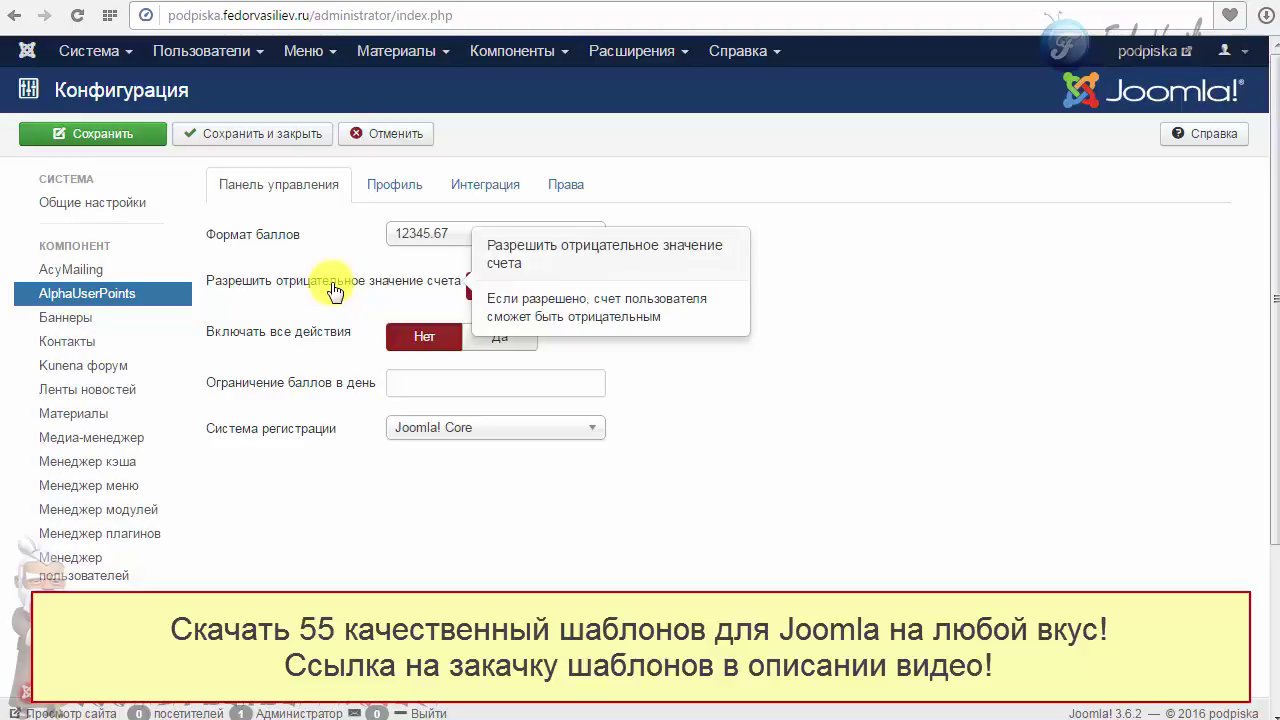
{"action": "left_click", "coordinate": [576, 287]}
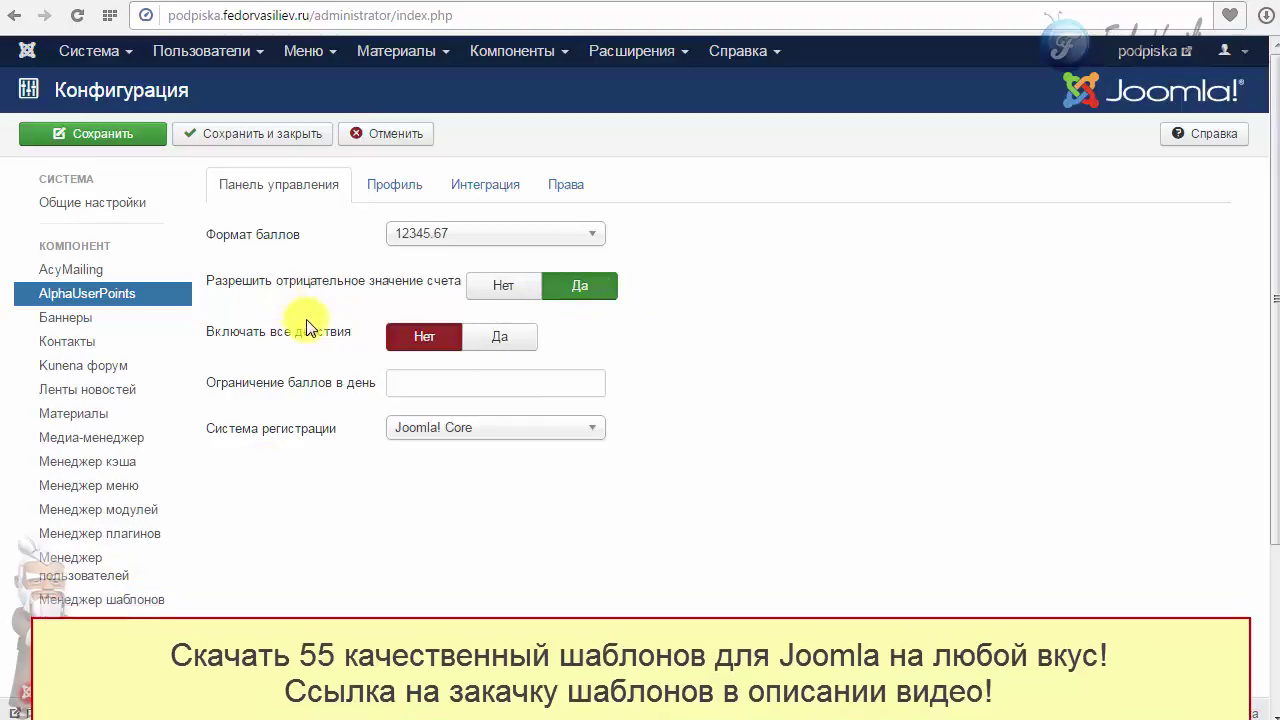
{"action": "left_click", "coordinate": [493, 338]}
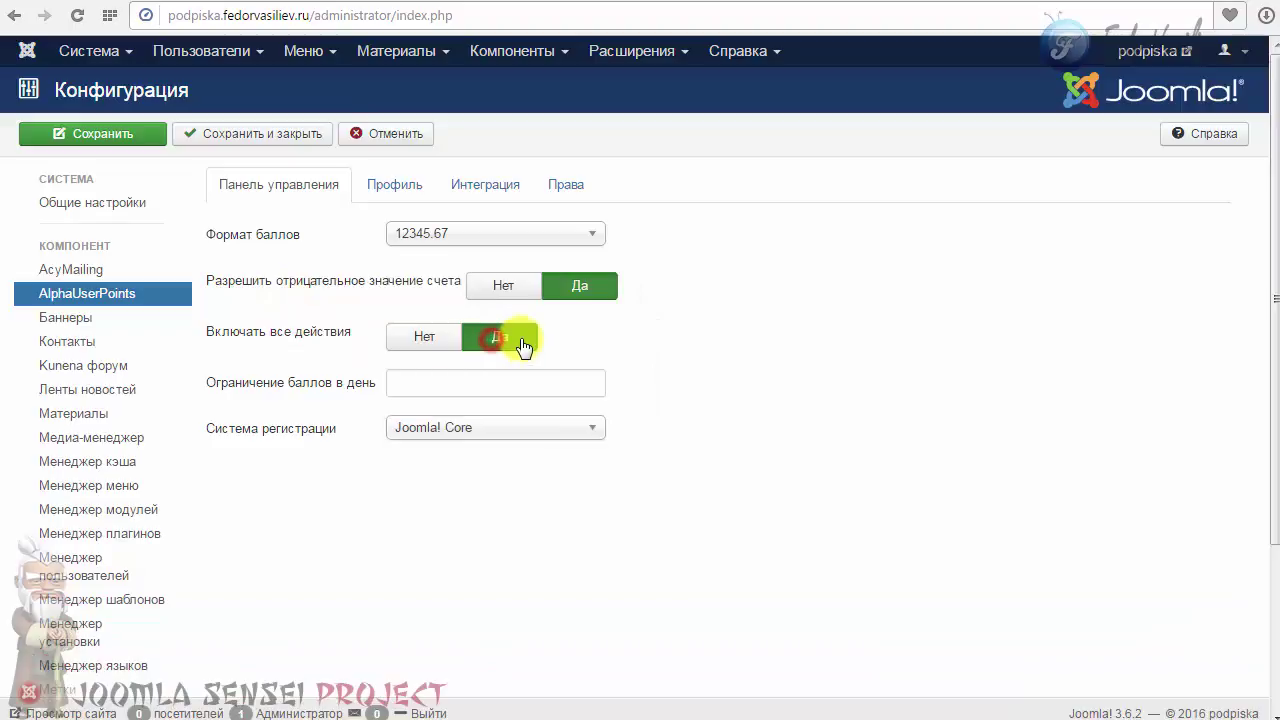
Step: Examine the daily points limit setting and the available registration system options
{"action": "mouse_move", "coordinate": [309, 386]}
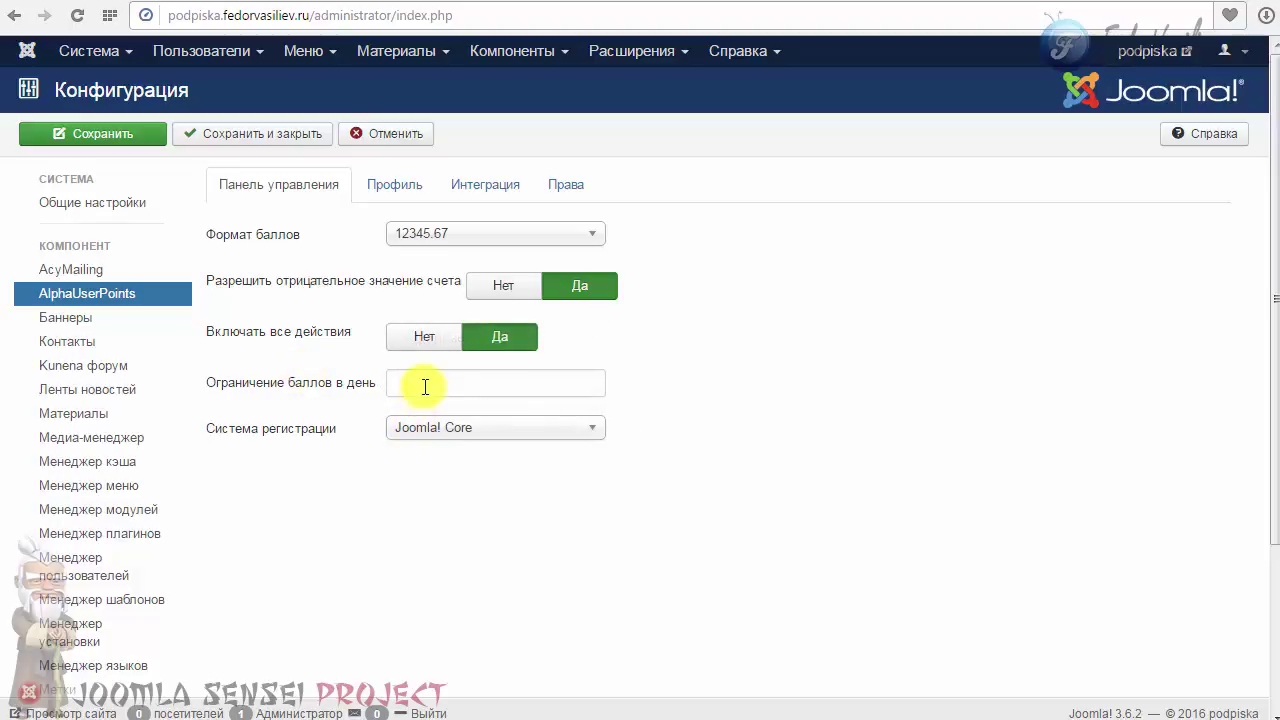
{"action": "left_click", "coordinate": [429, 380]}
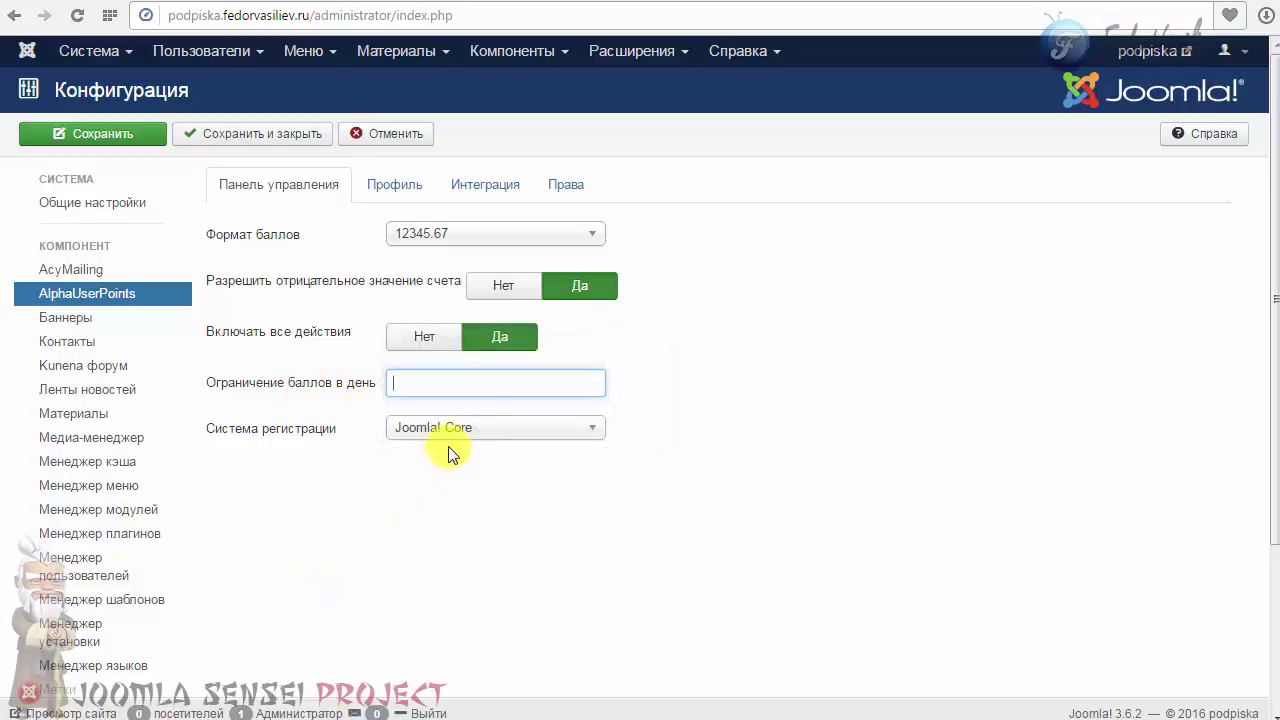
{"action": "left_click", "coordinate": [456, 426]}
{"action": "left_click", "coordinate": [459, 428]}
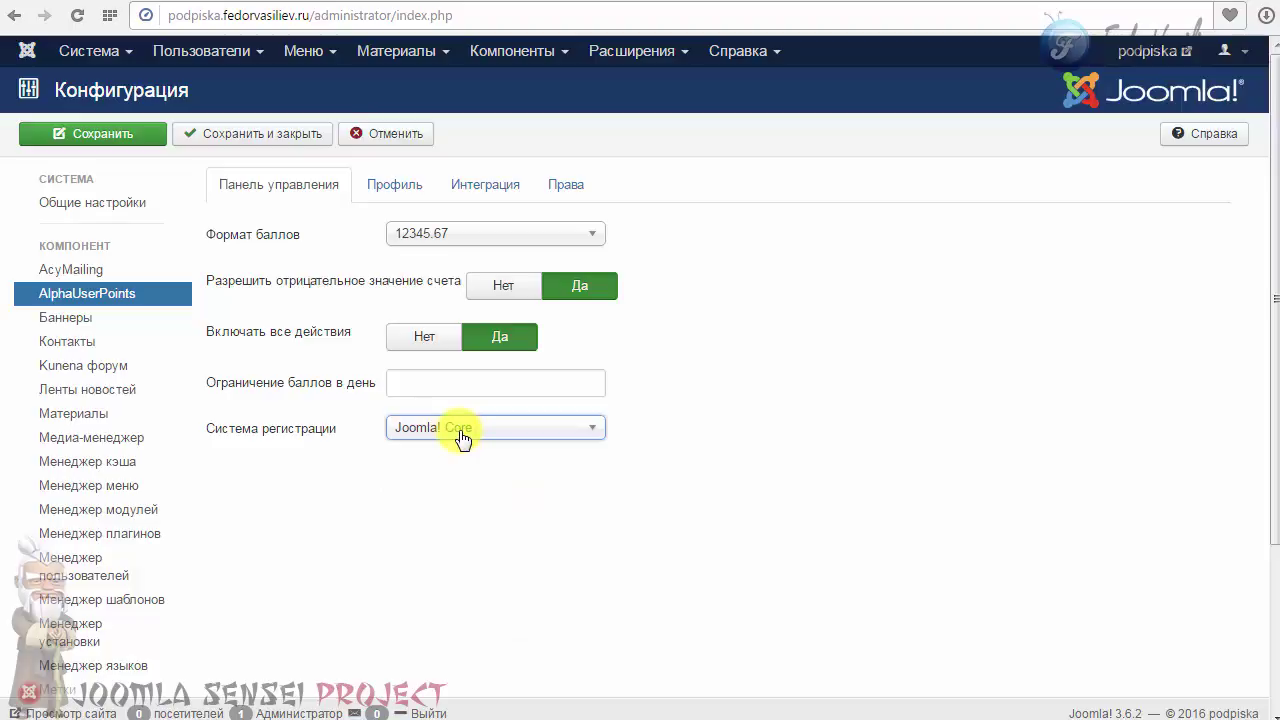
{"action": "left_click", "coordinate": [461, 430]}
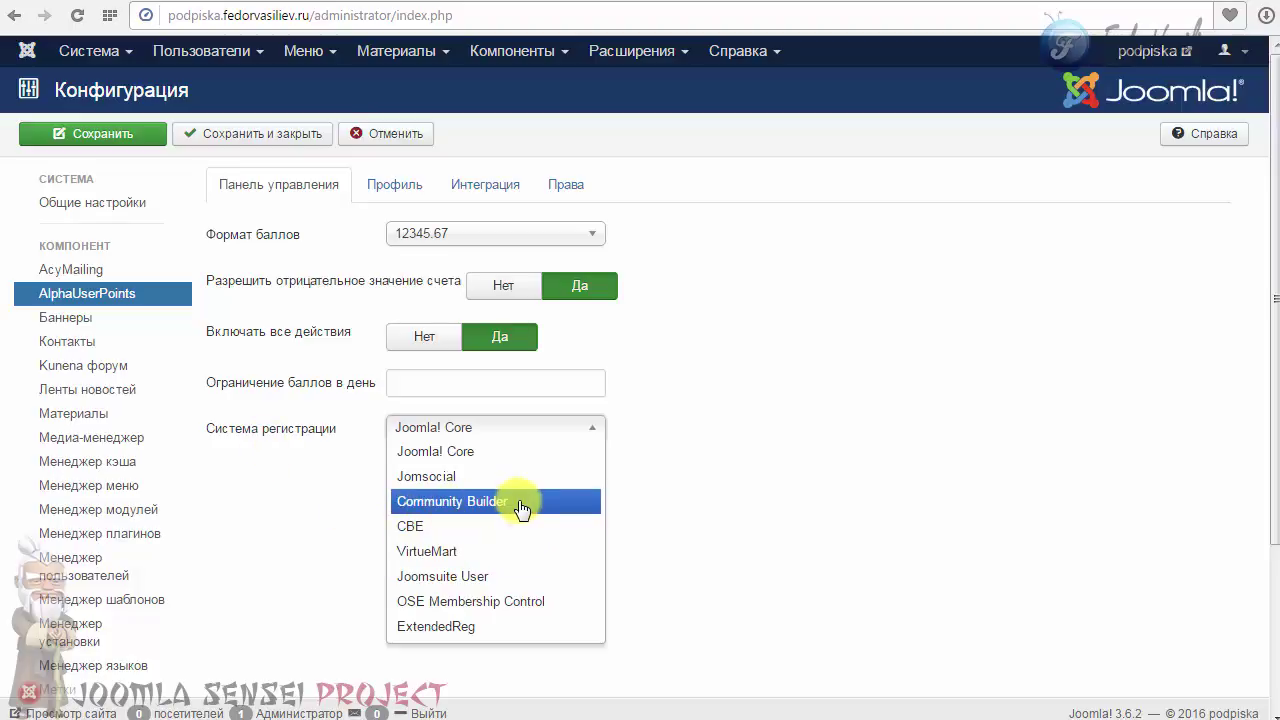
{"action": "left_click", "coordinate": [477, 430]}
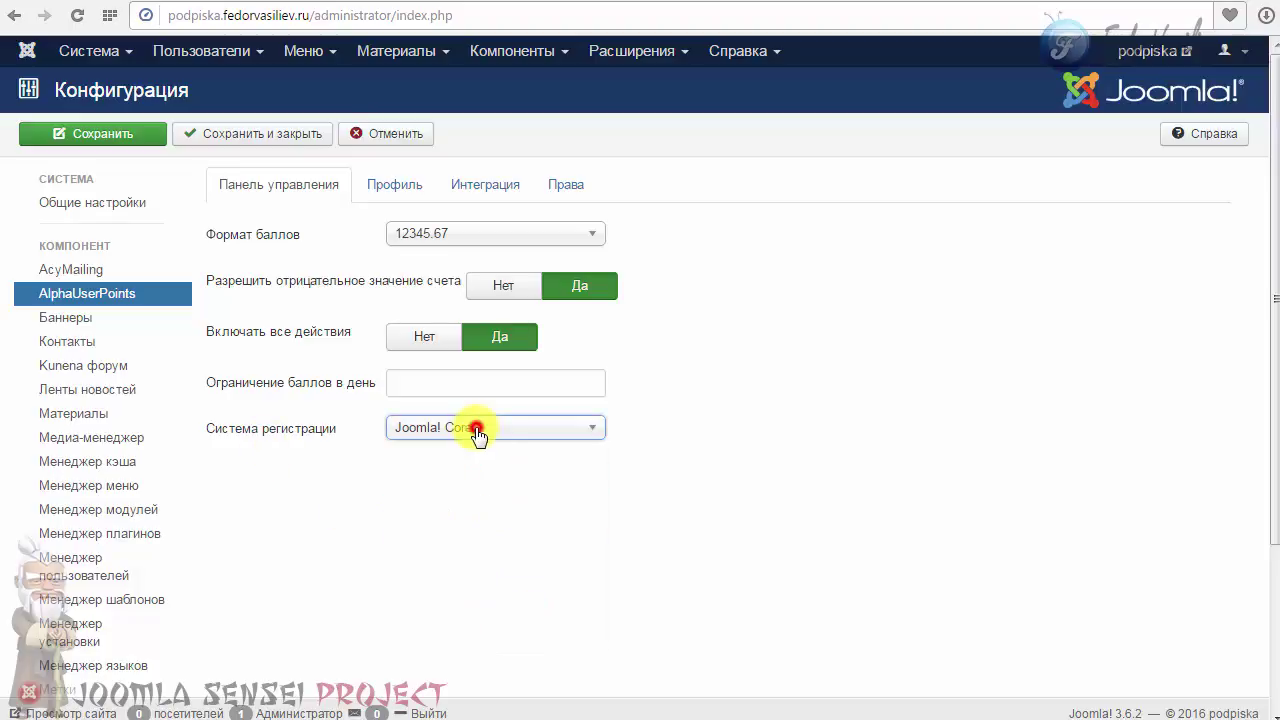
Step: Open the profile settings and choose not to let guests view member profiles
{"action": "left_click", "coordinate": [381, 194]}
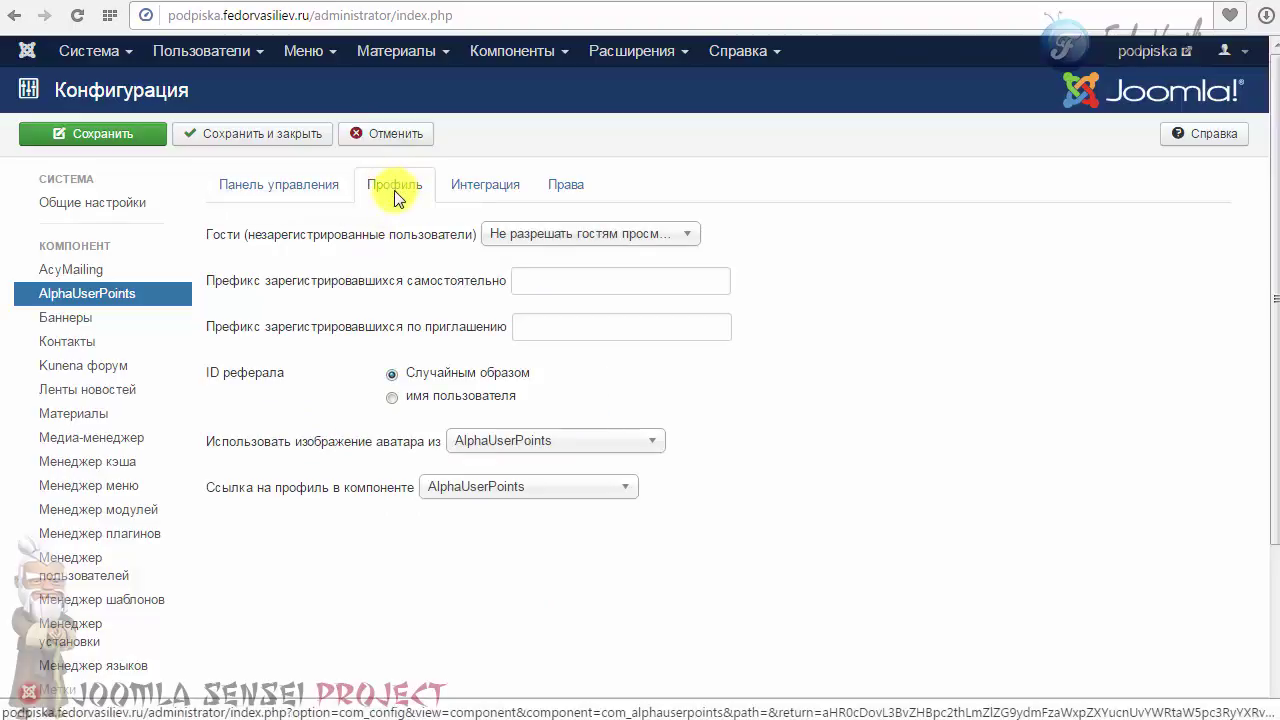
{"action": "left_click", "coordinate": [513, 250]}
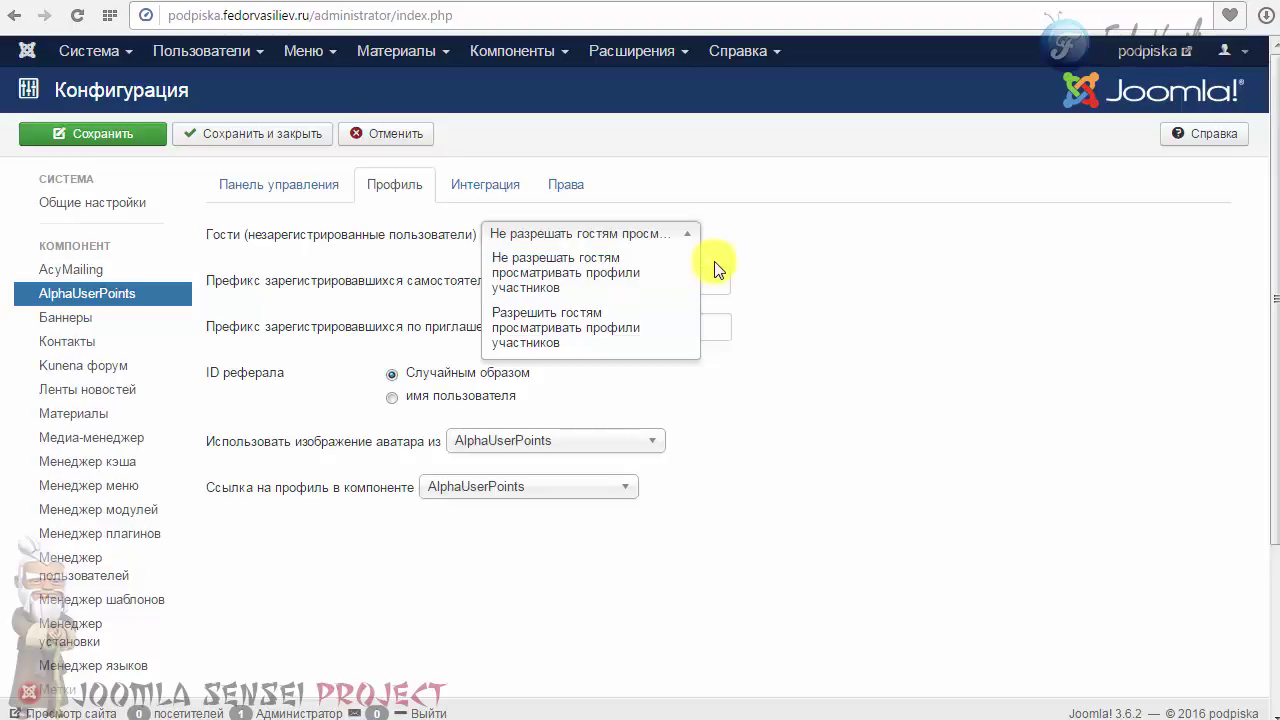
{"action": "left_click", "coordinate": [634, 268]}
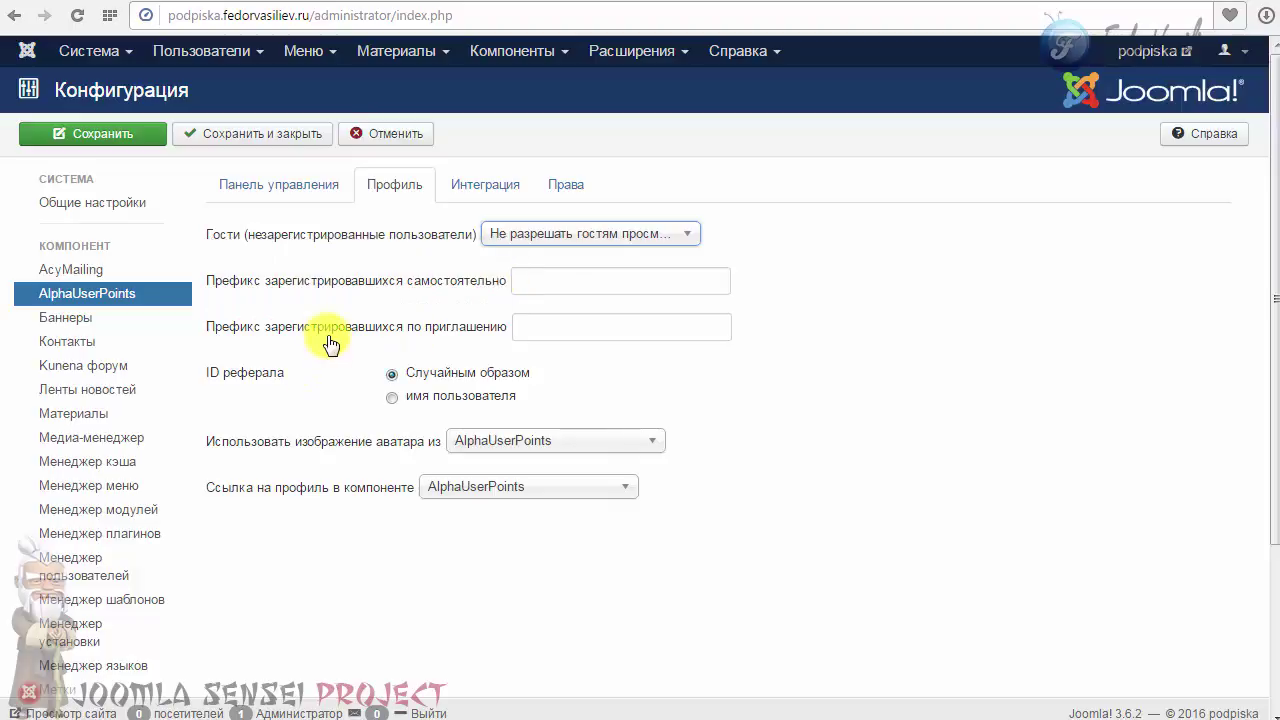
{"action": "left_click", "coordinate": [538, 327]}
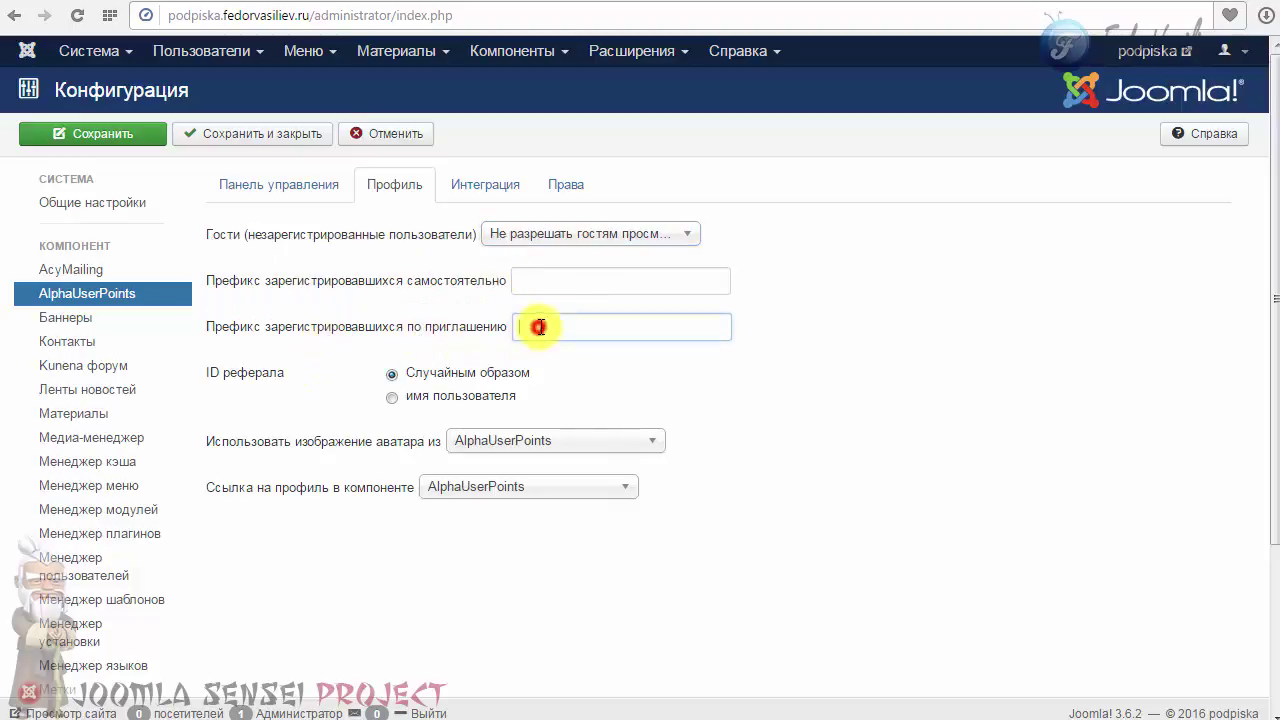
{"action": "left_click", "coordinate": [562, 280]}
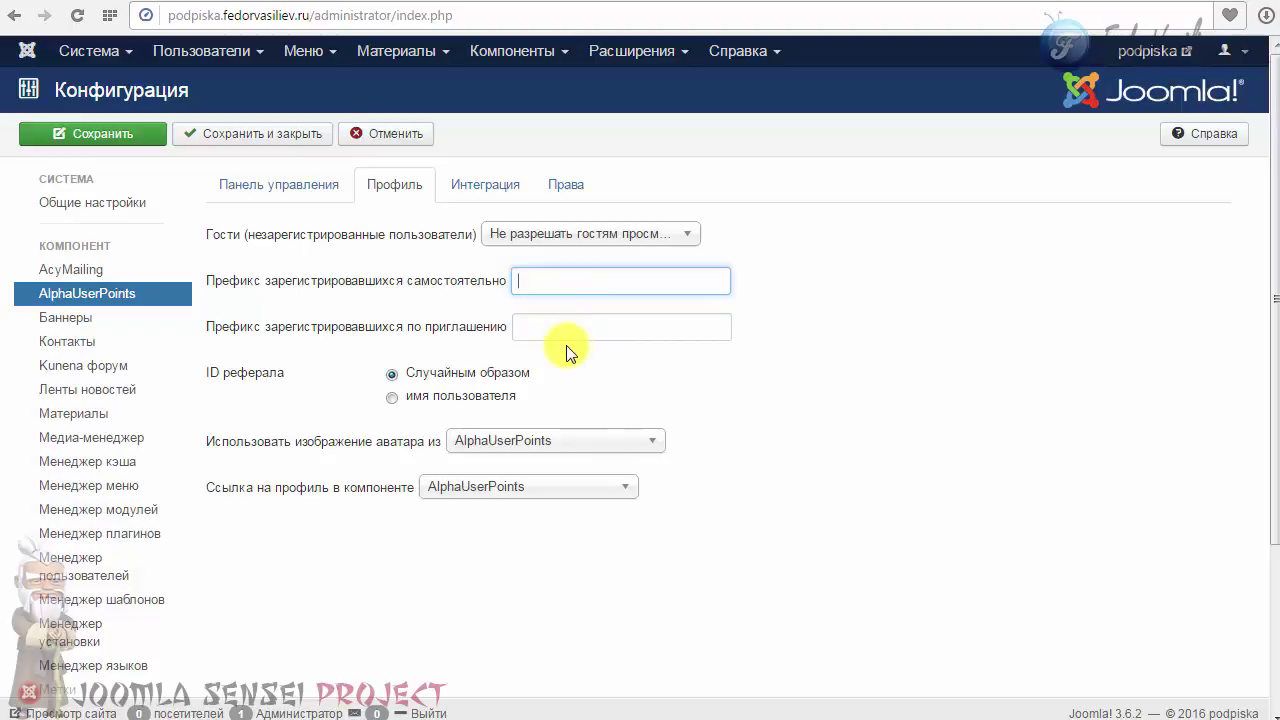
{"action": "left_click", "coordinate": [527, 330]}
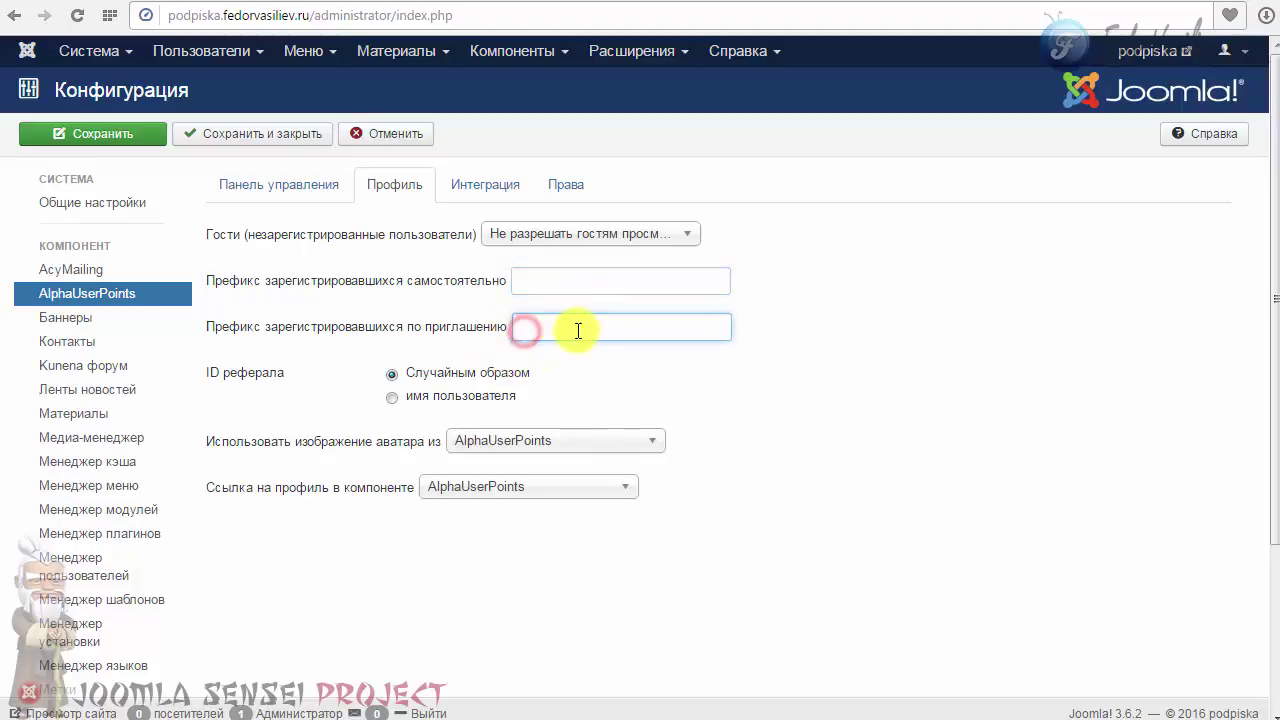
{"action": "left_click", "coordinate": [541, 283]}
{"action": "left_click", "coordinate": [534, 332]}
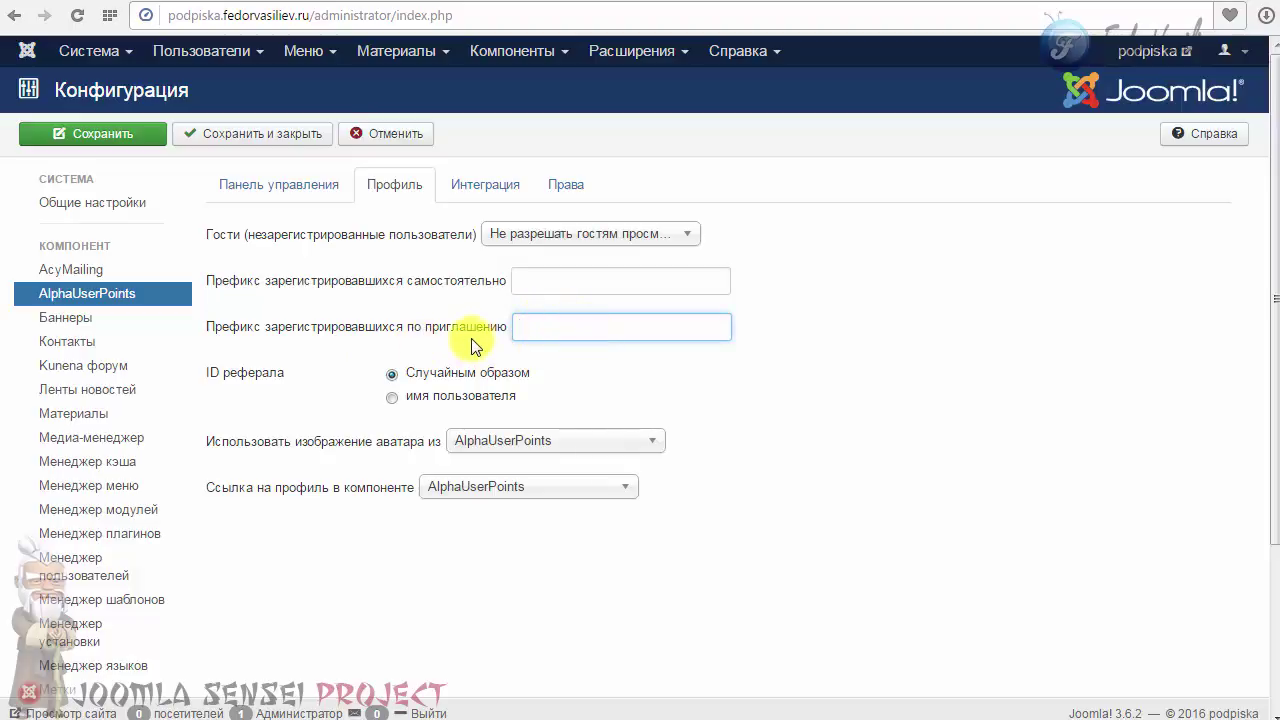
{"action": "left_click", "coordinate": [545, 278]}
{"action": "left_click", "coordinate": [531, 329]}
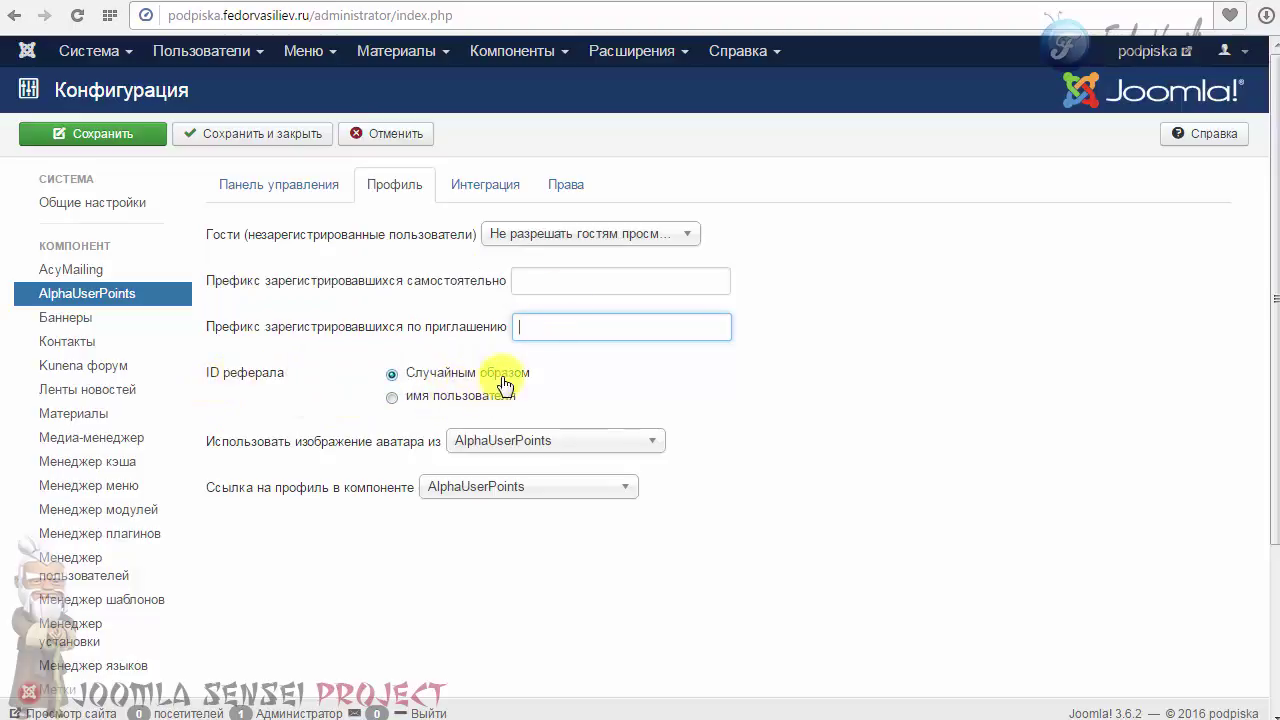
Step: Base the referral ID on the username and choose AlphaUserPoints as the avatar image source
{"action": "left_click", "coordinate": [391, 399]}
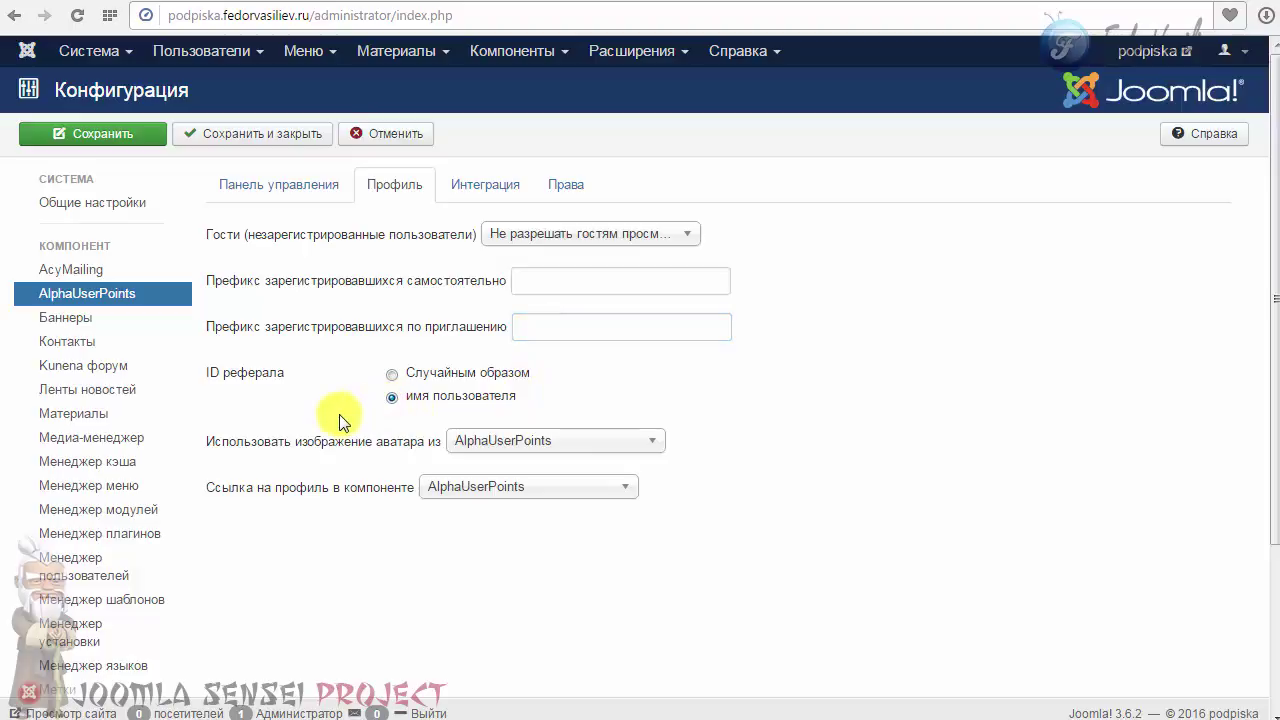
{"action": "mouse_move", "coordinate": [243, 385]}
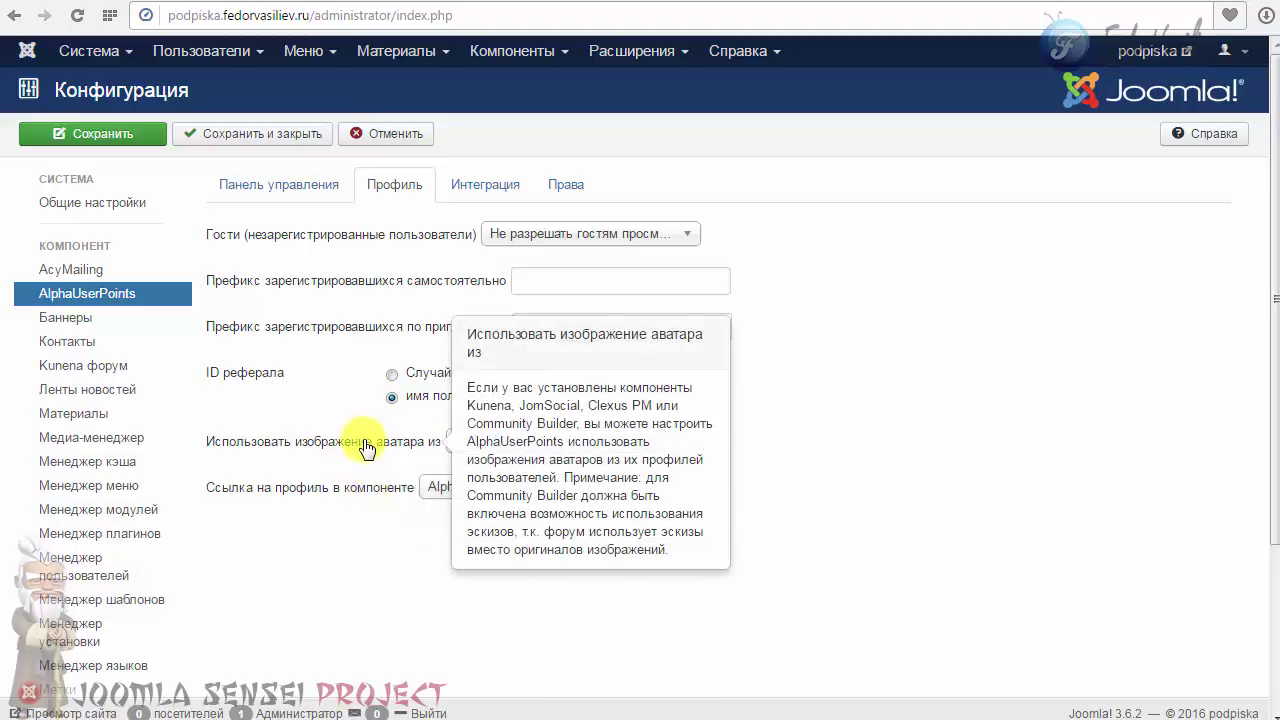
{"action": "left_click", "coordinate": [512, 445]}
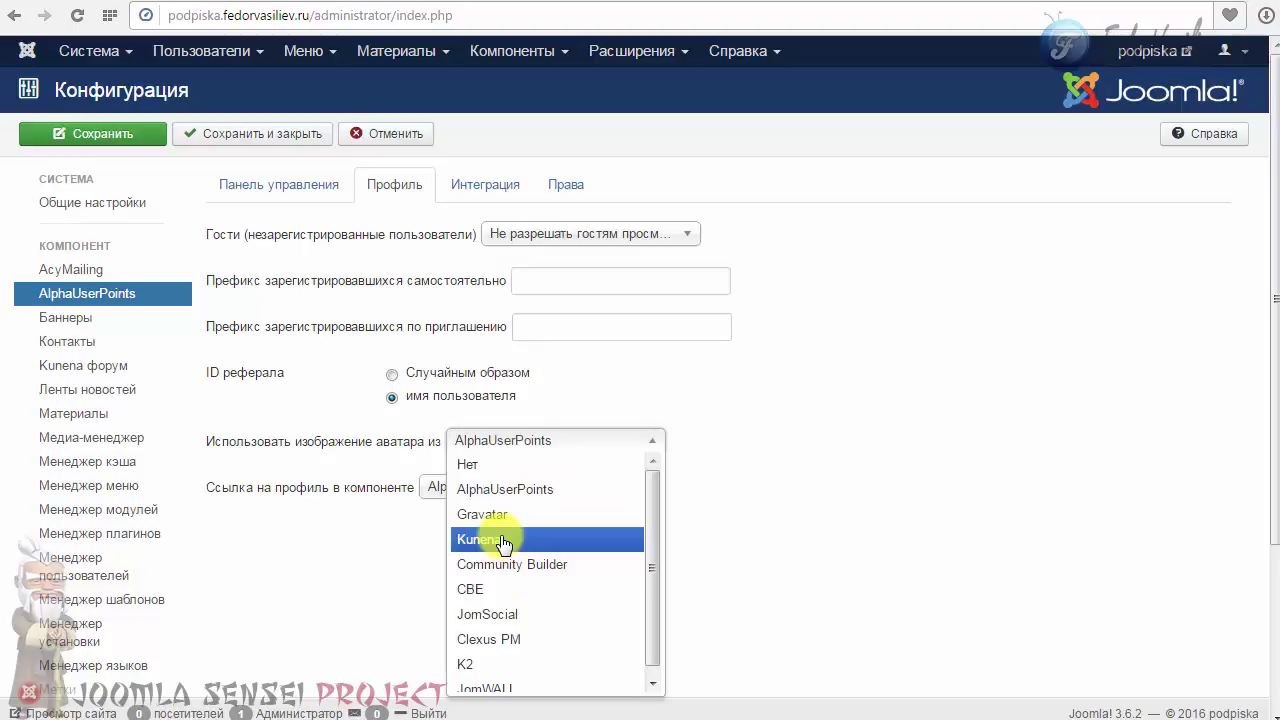
{"action": "left_click", "coordinate": [500, 490]}
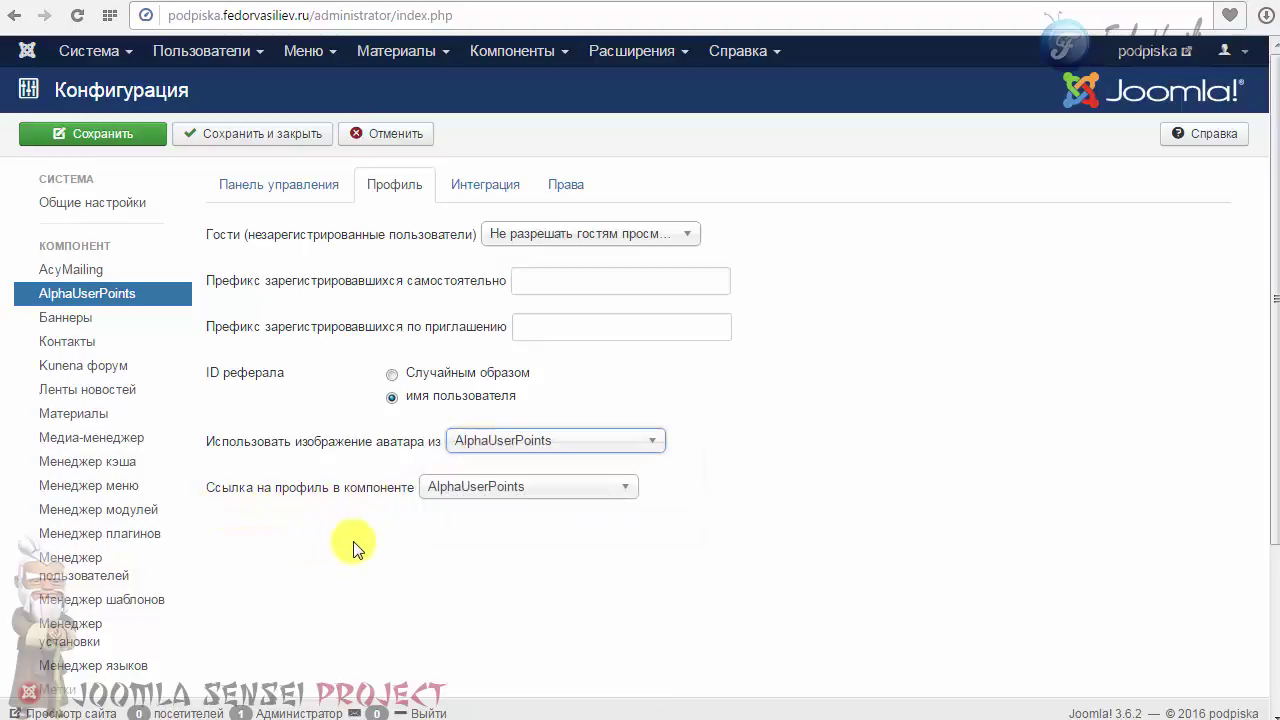
Step: Review the component options for the profile link and select AlphaUserPoints
{"action": "left_click", "coordinate": [460, 488]}
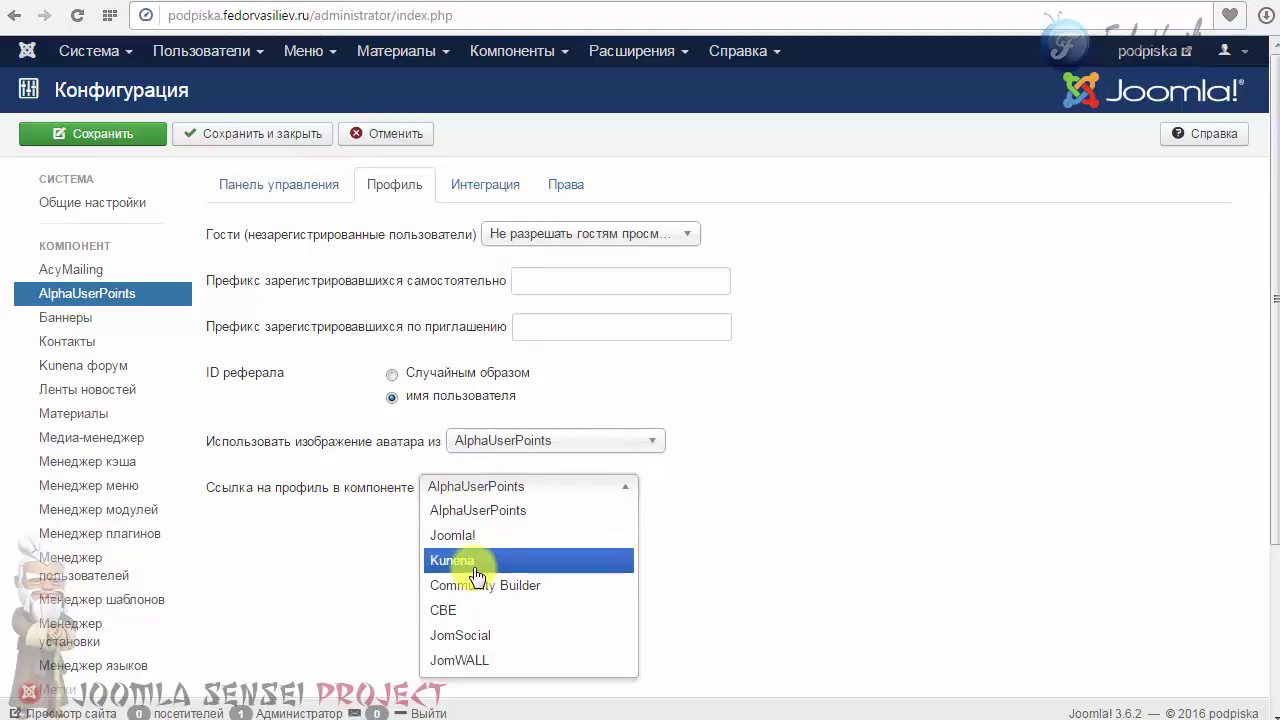
{"action": "left_click", "coordinate": [481, 512]}
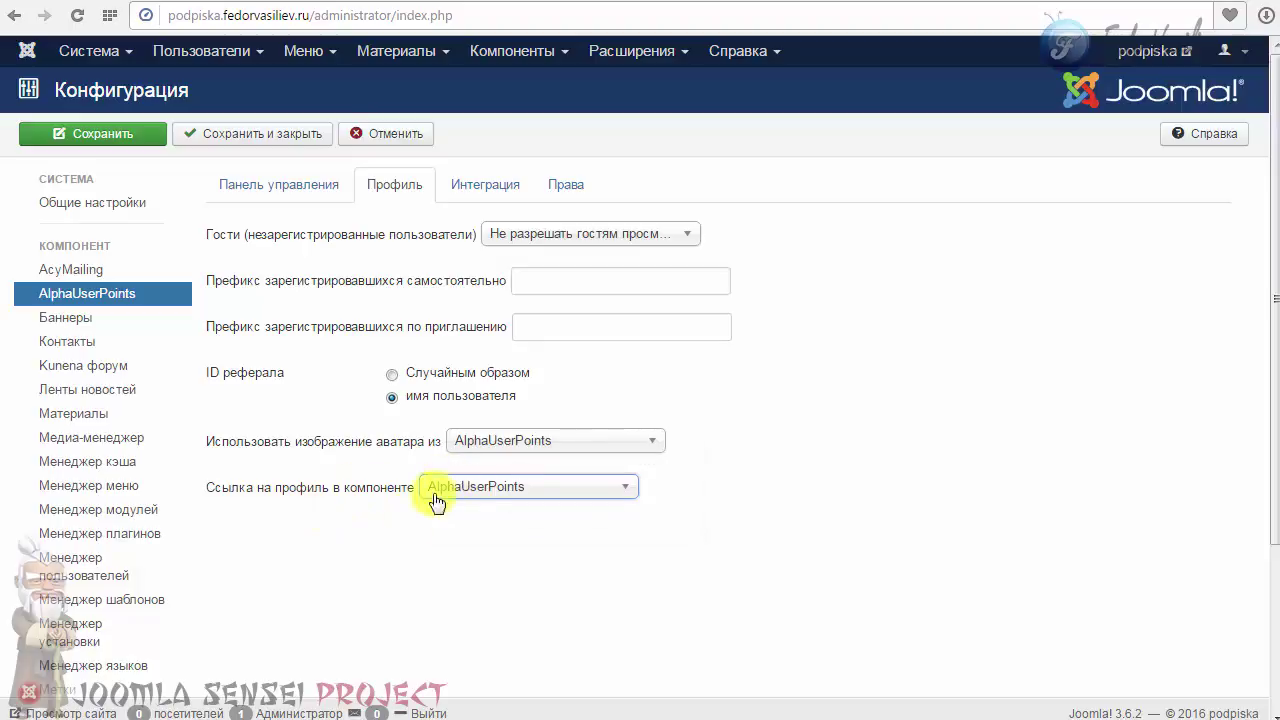
{"action": "left_click", "coordinate": [474, 488]}
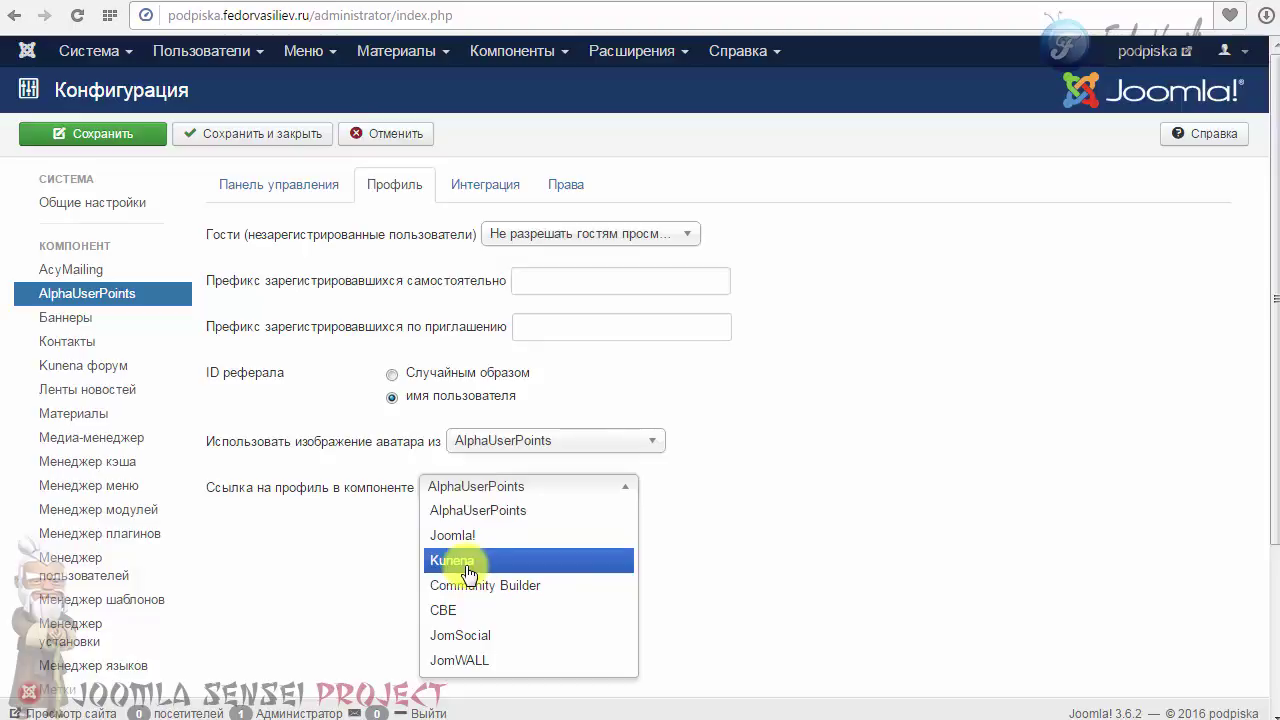
{"action": "left_click", "coordinate": [483, 510]}
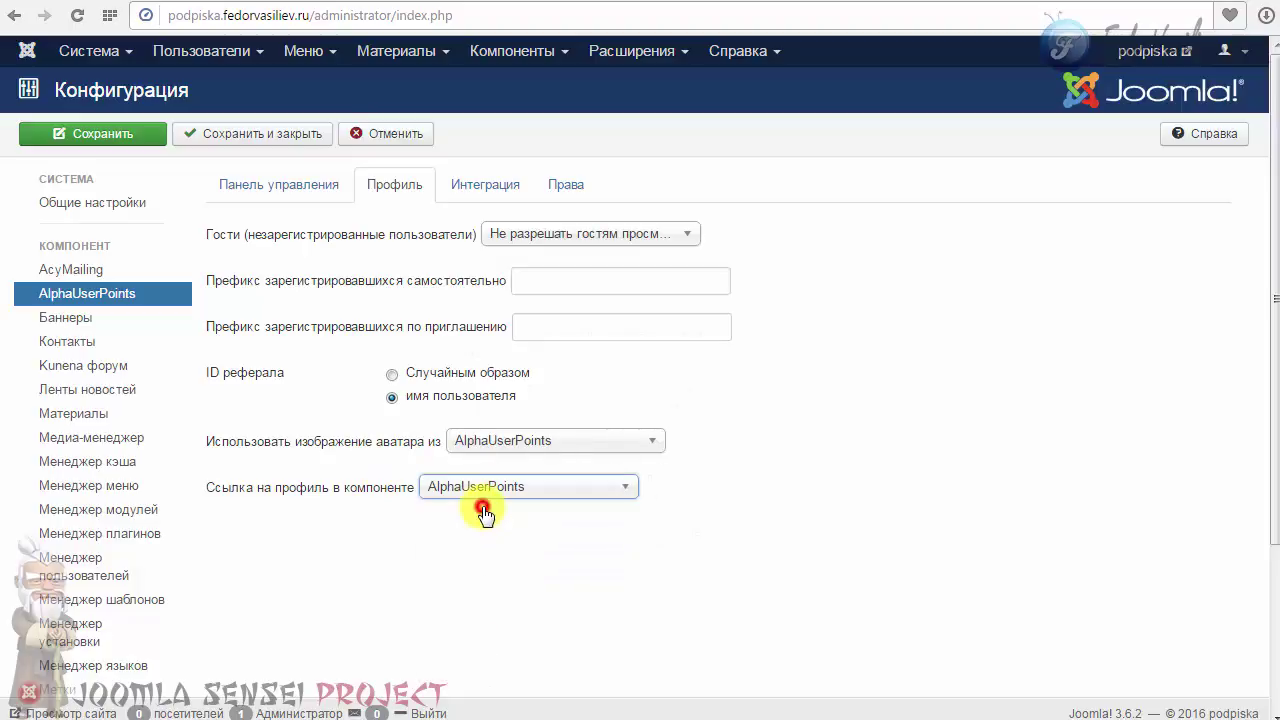
Step: Open the AlphaUserPoints integration settings and examine the JomSocial notification, Uddeim profile and Uddeim notification options
{"action": "left_click", "coordinate": [477, 184]}
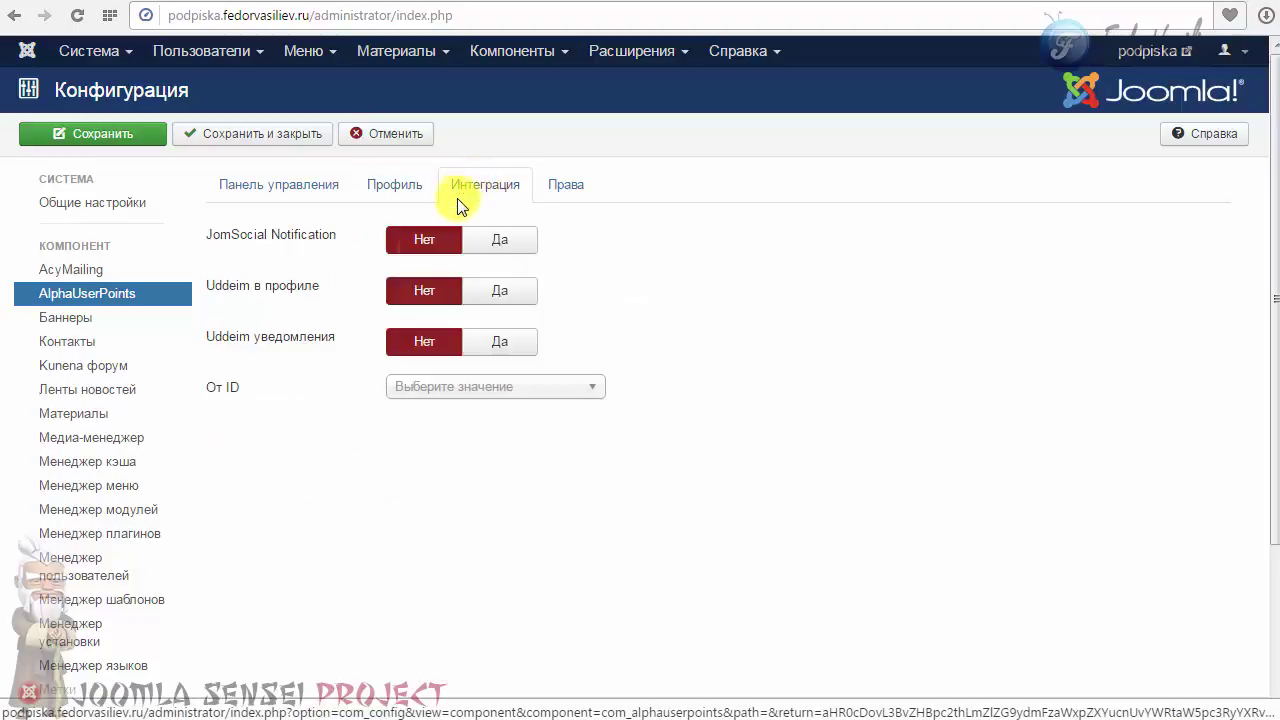
{"action": "mouse_move", "coordinate": [281, 250]}
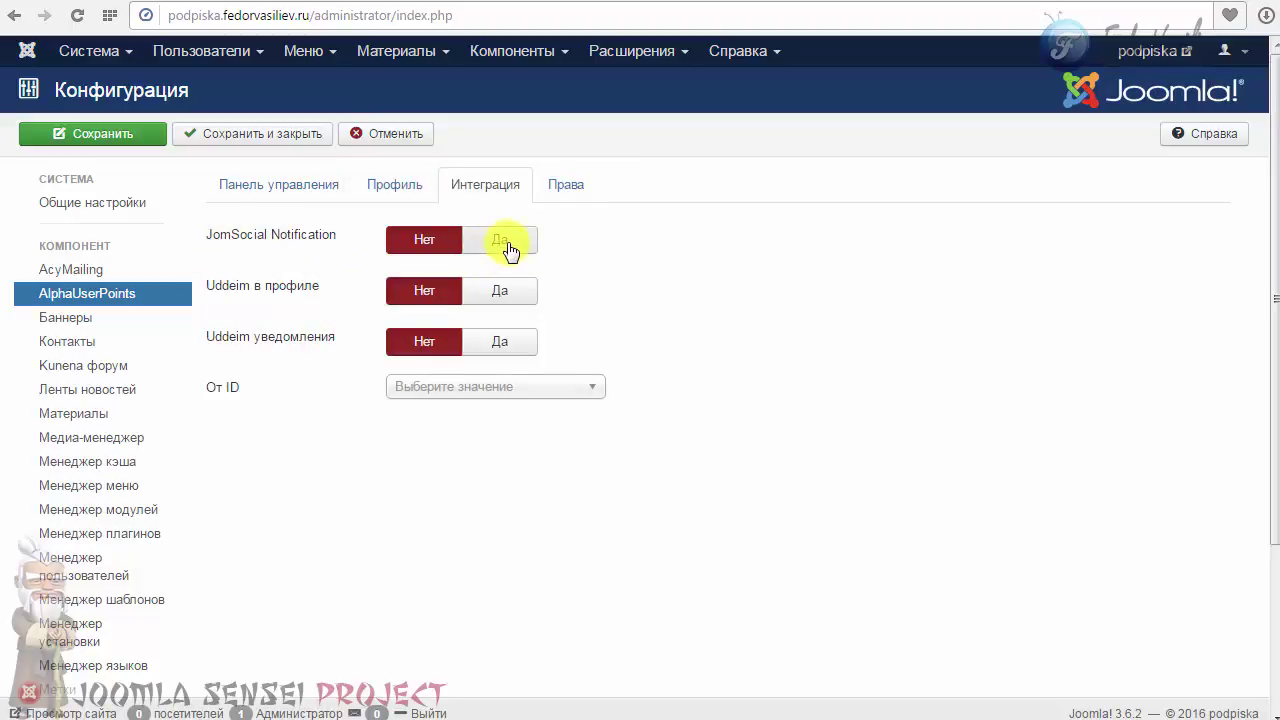
{"action": "mouse_move", "coordinate": [218, 290]}
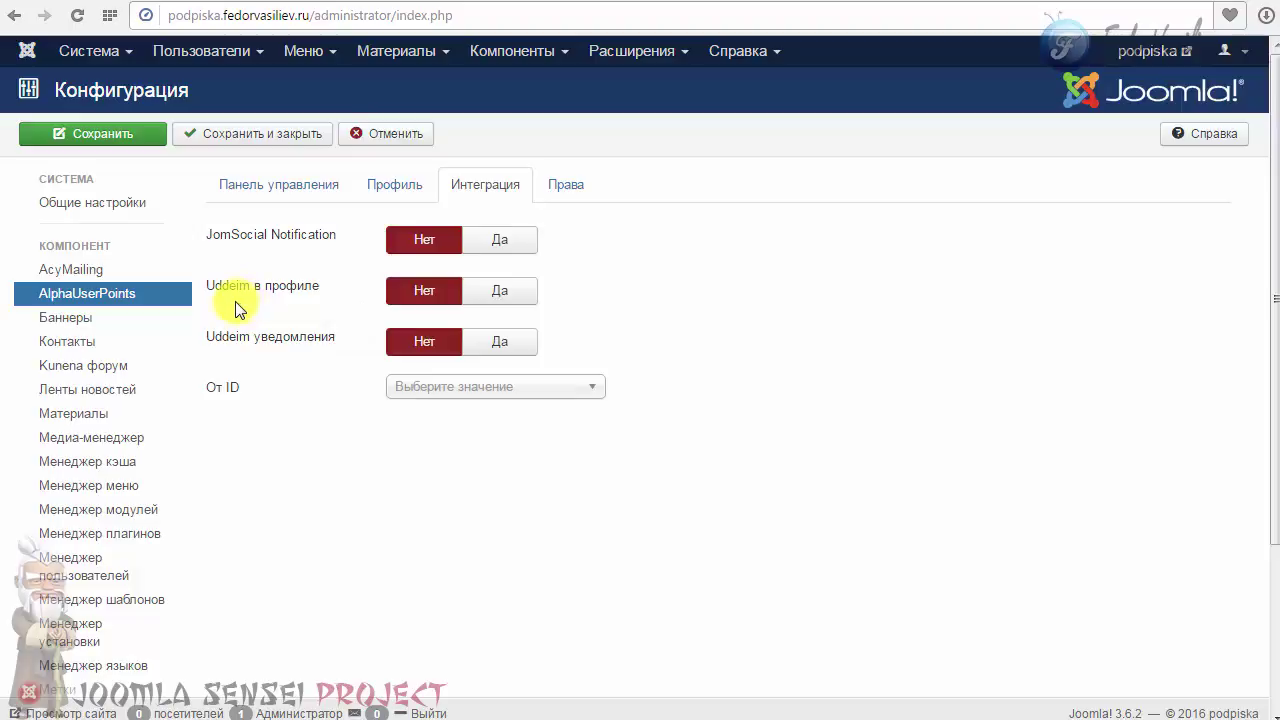
{"action": "mouse_move", "coordinate": [312, 295]}
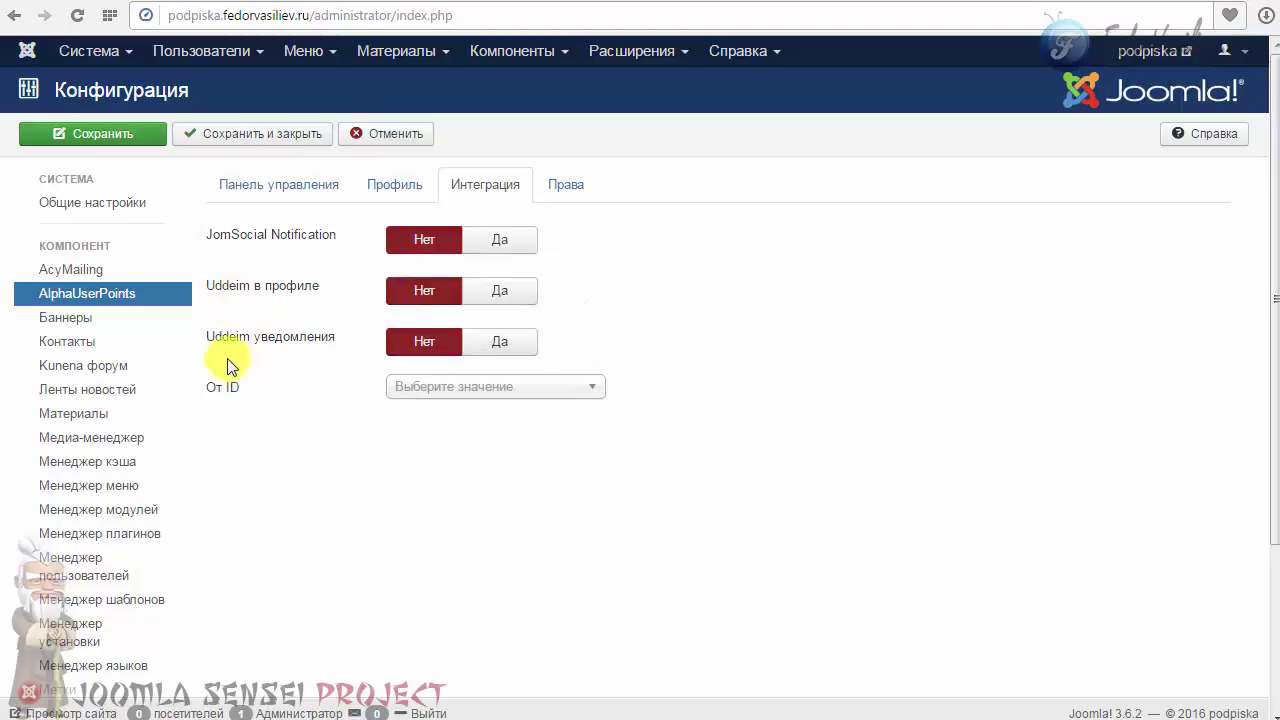
{"action": "left_click_drag", "start_coordinate": [194, 237], "coordinate": [251, 334]}
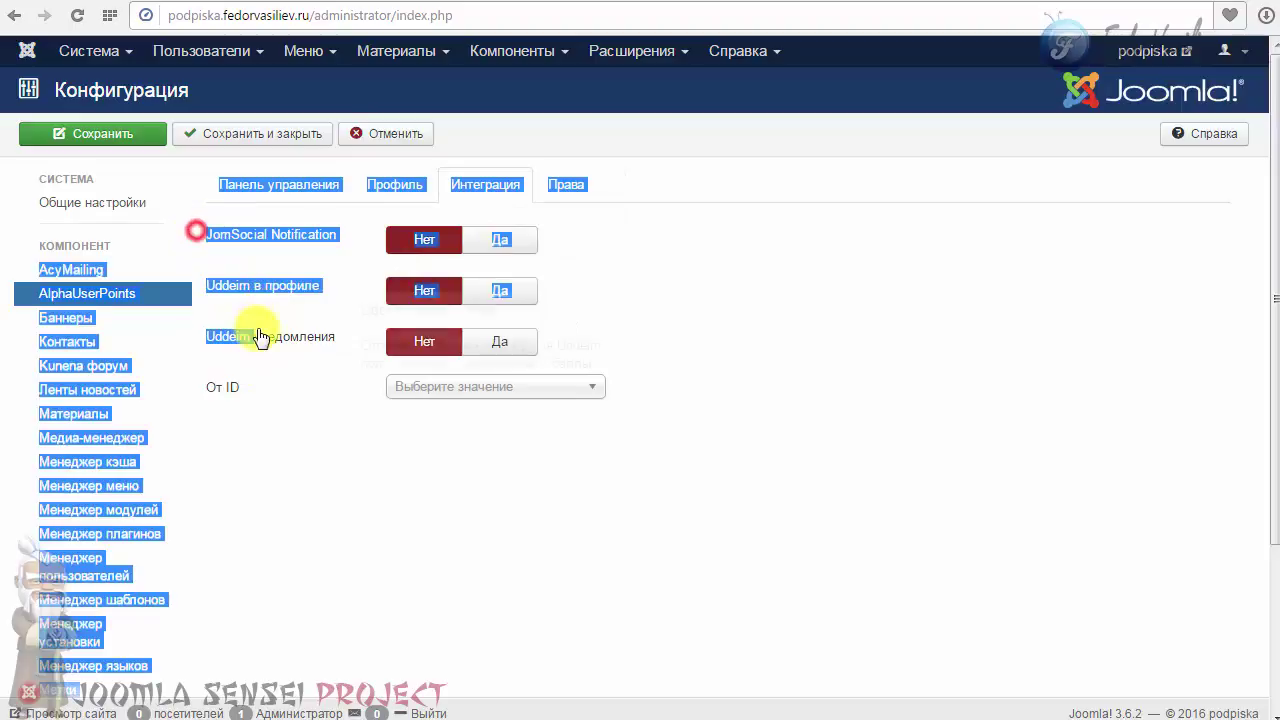
{"action": "left_click", "coordinate": [283, 340]}
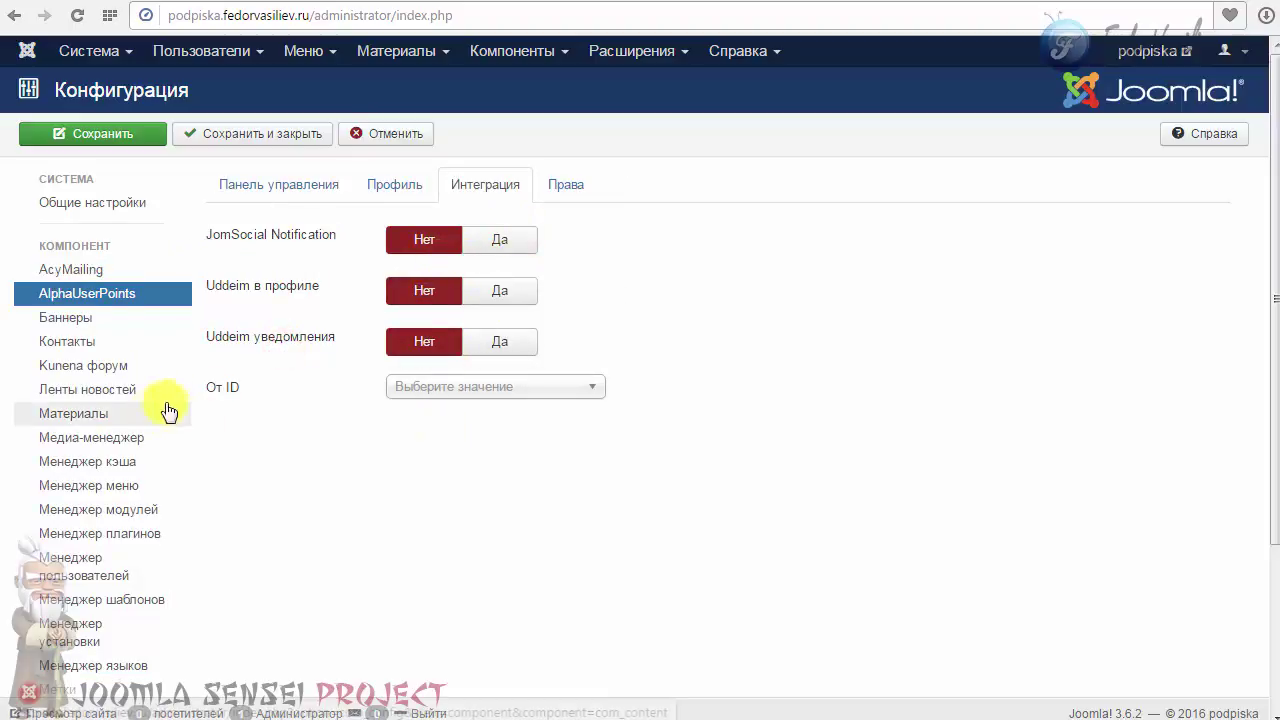
Step: Review the available senders for the "От ID" setting and read its description without choosing one
{"action": "left_click", "coordinate": [423, 390]}
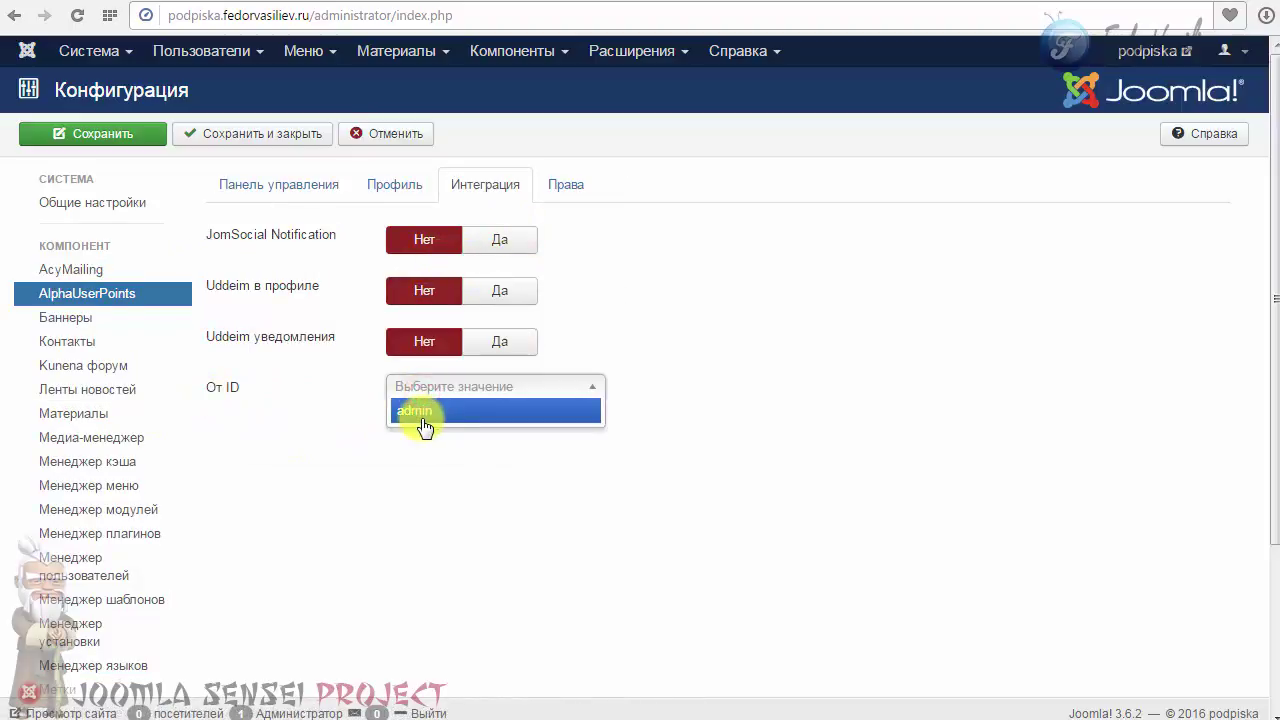
{"action": "mouse_move", "coordinate": [214, 391]}
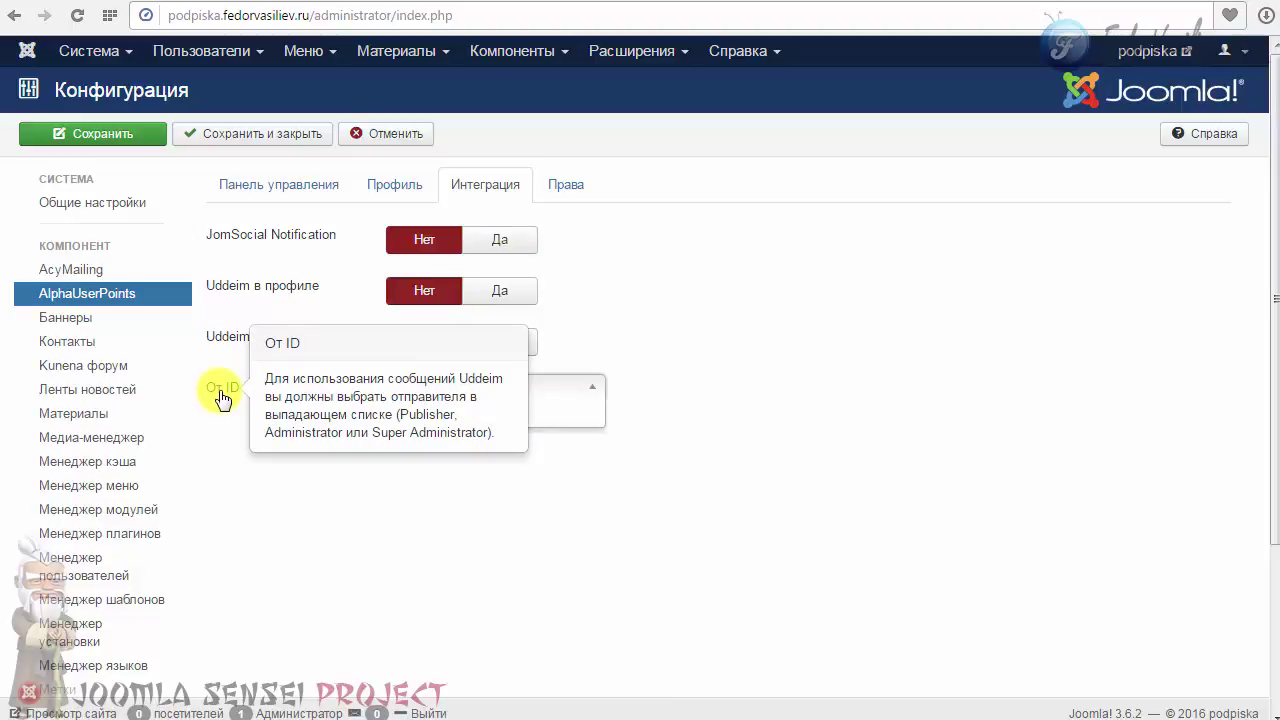
{"action": "left_click", "coordinate": [335, 522]}
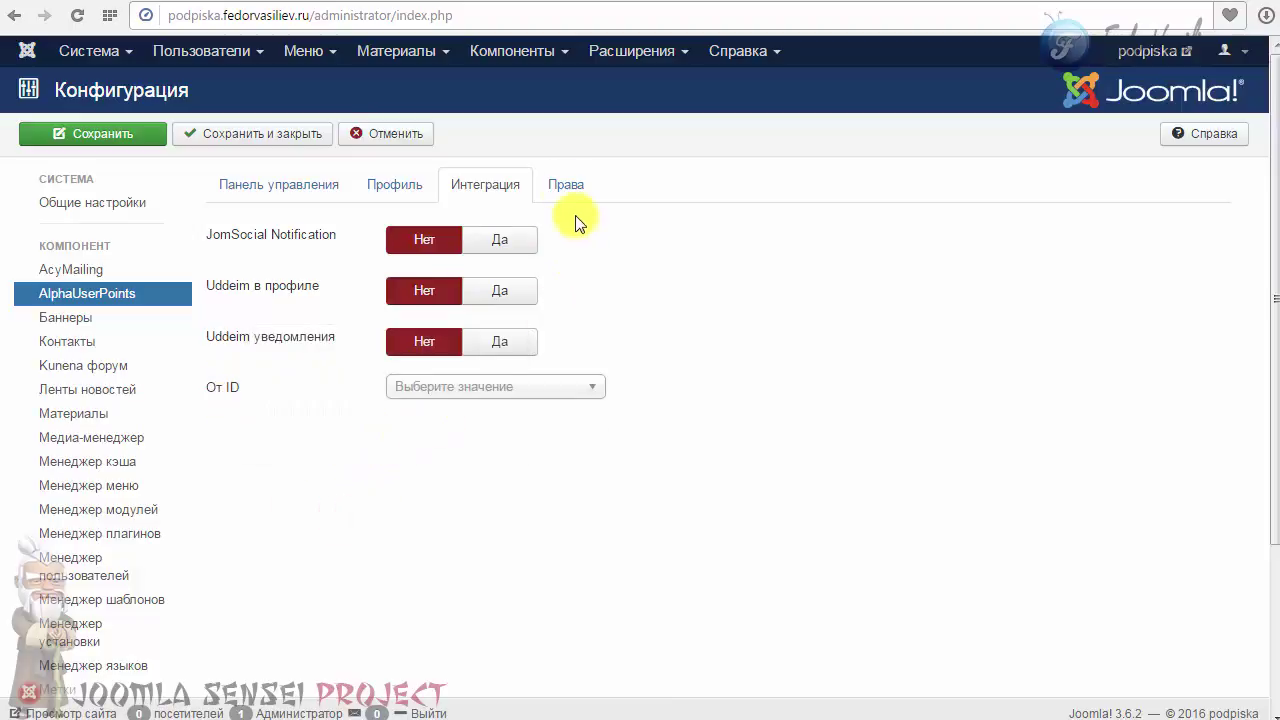
Step: Check the permissions settings, and save and close the AlphaUserPoints configuration
{"action": "left_click", "coordinate": [566, 184]}
{"action": "left_click", "coordinate": [509, 190]}
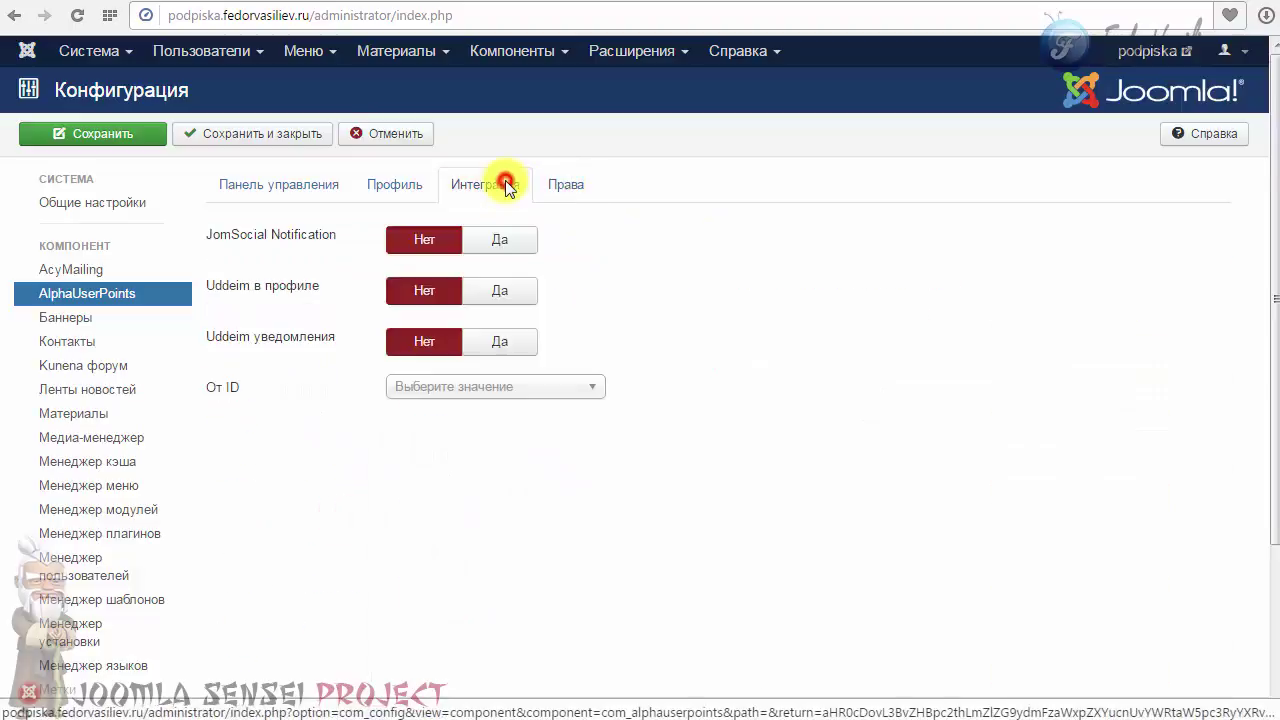
{"action": "left_click", "coordinate": [286, 135]}
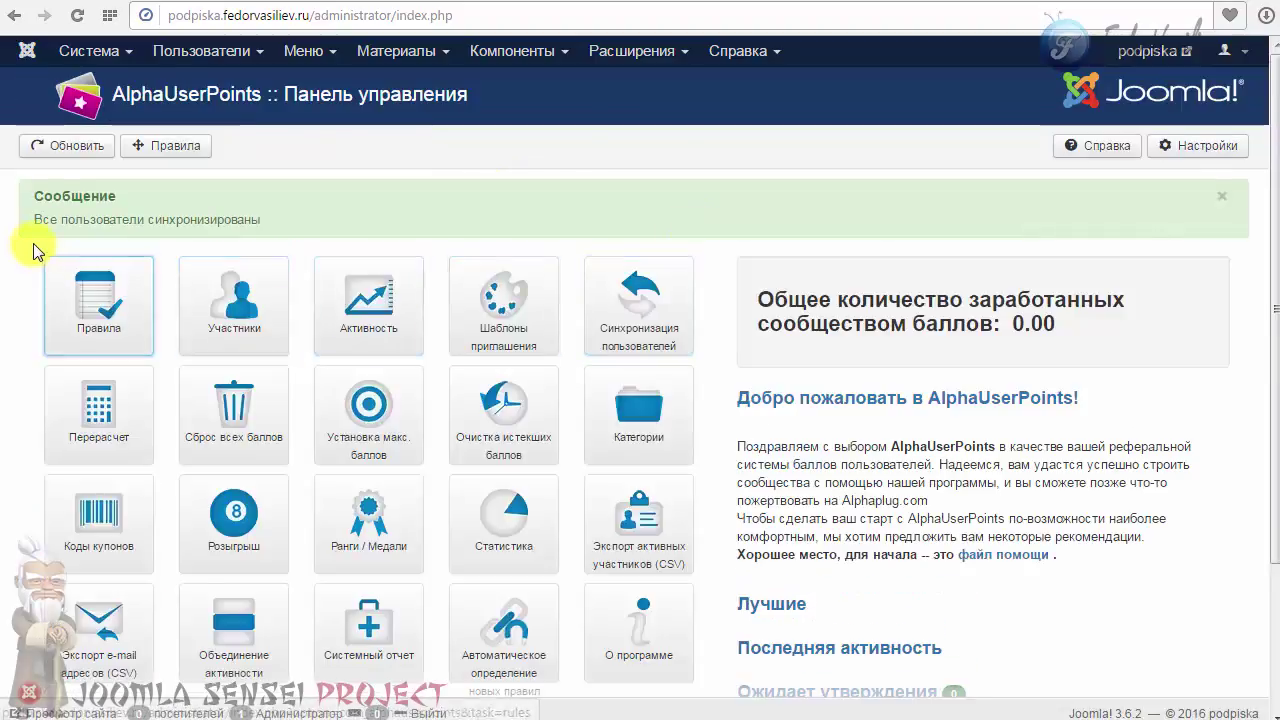
Step: Read the user synchronization message, reload the AlphaUserPoints control panel and look over its tools
{"action": "left_click_drag", "start_coordinate": [34, 193], "coordinate": [228, 214]}
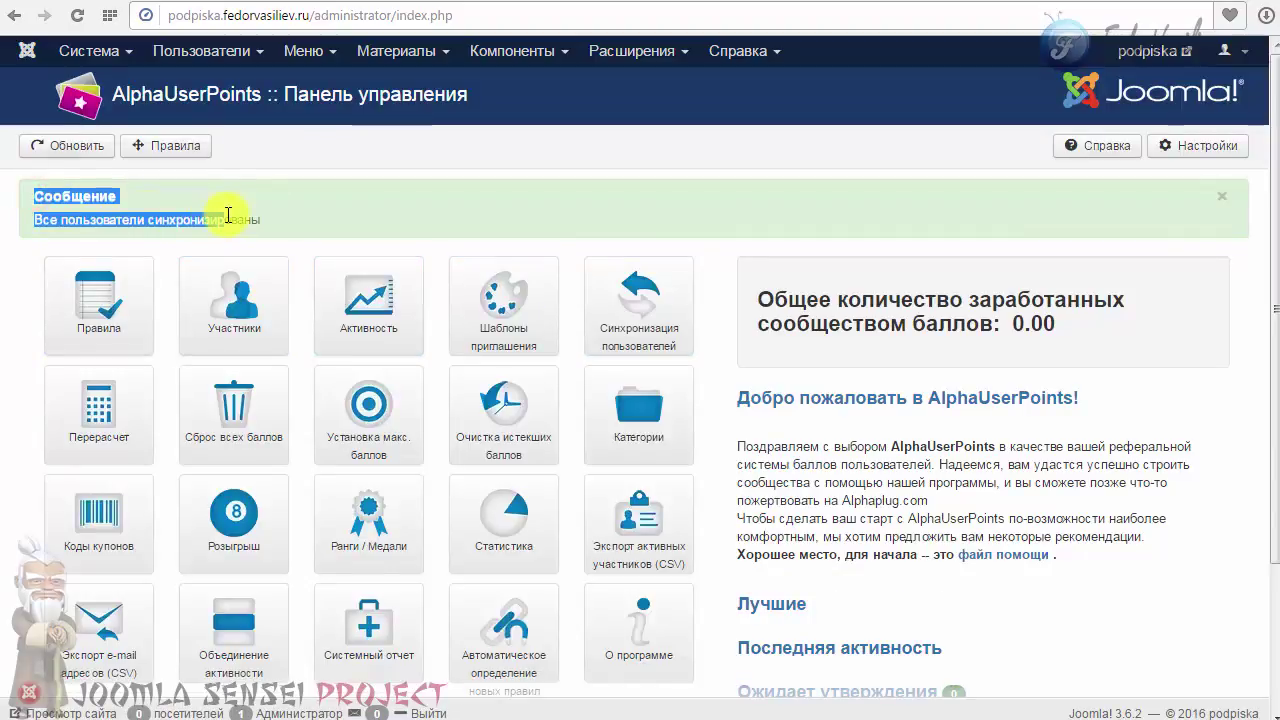
{"action": "left_click", "coordinate": [77, 15]}
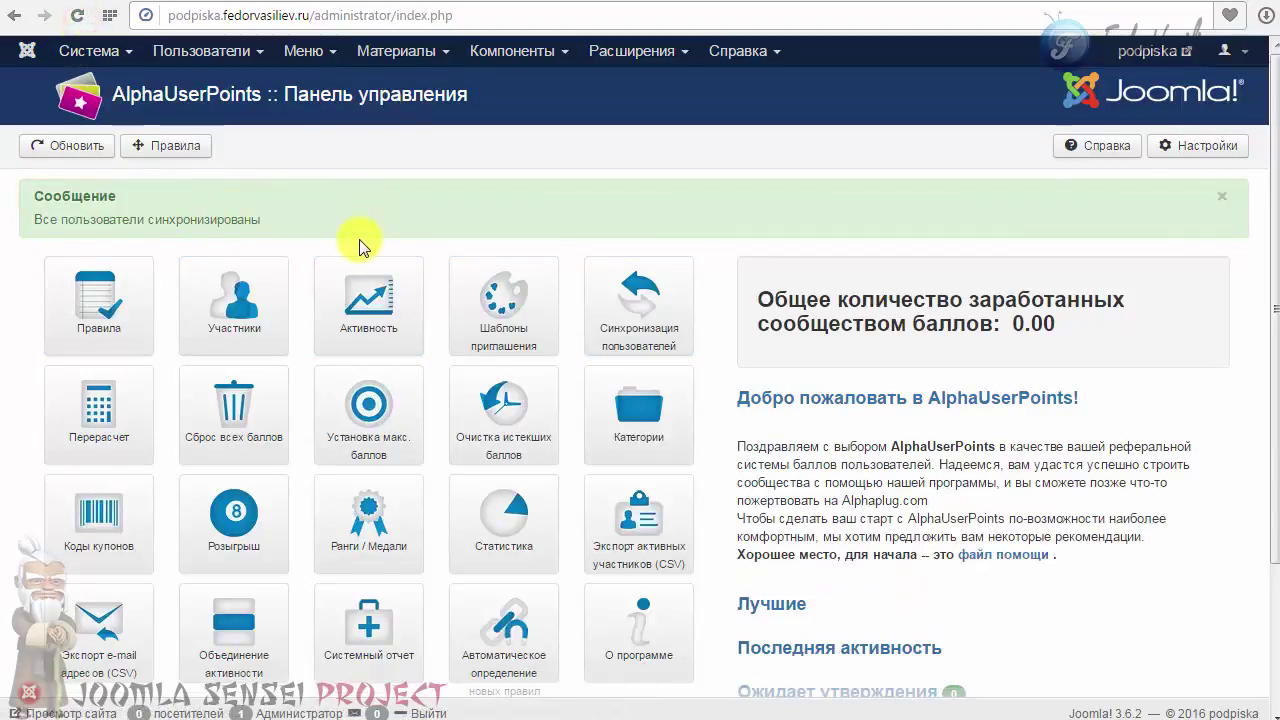
{"action": "scroll", "coordinate": [362, 247], "scroll_direction": "down", "scroll_amount": 2}
{"action": "scroll", "coordinate": [362, 247], "scroll_direction": "up", "scroll_amount": 2}
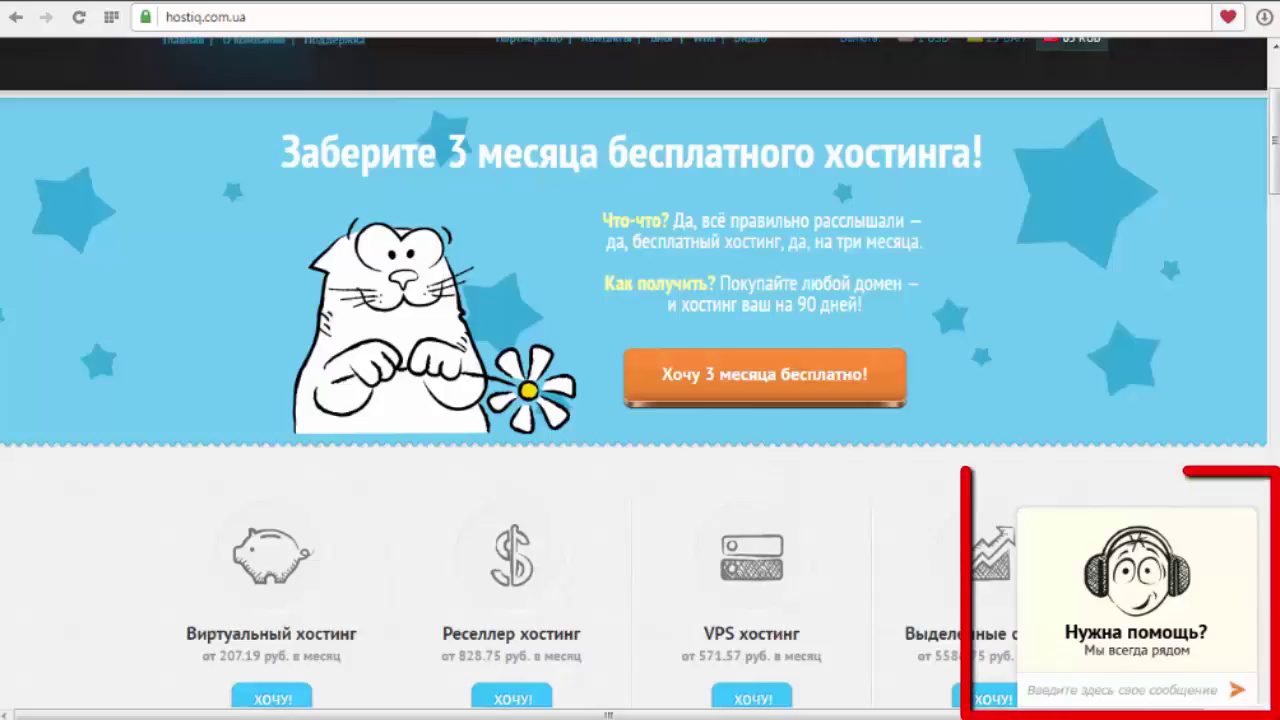
Step: Open the support chat form on the hostiq.com.ua site, look it over and minimize it
{"action": "left_click", "coordinate": [1127, 636]}
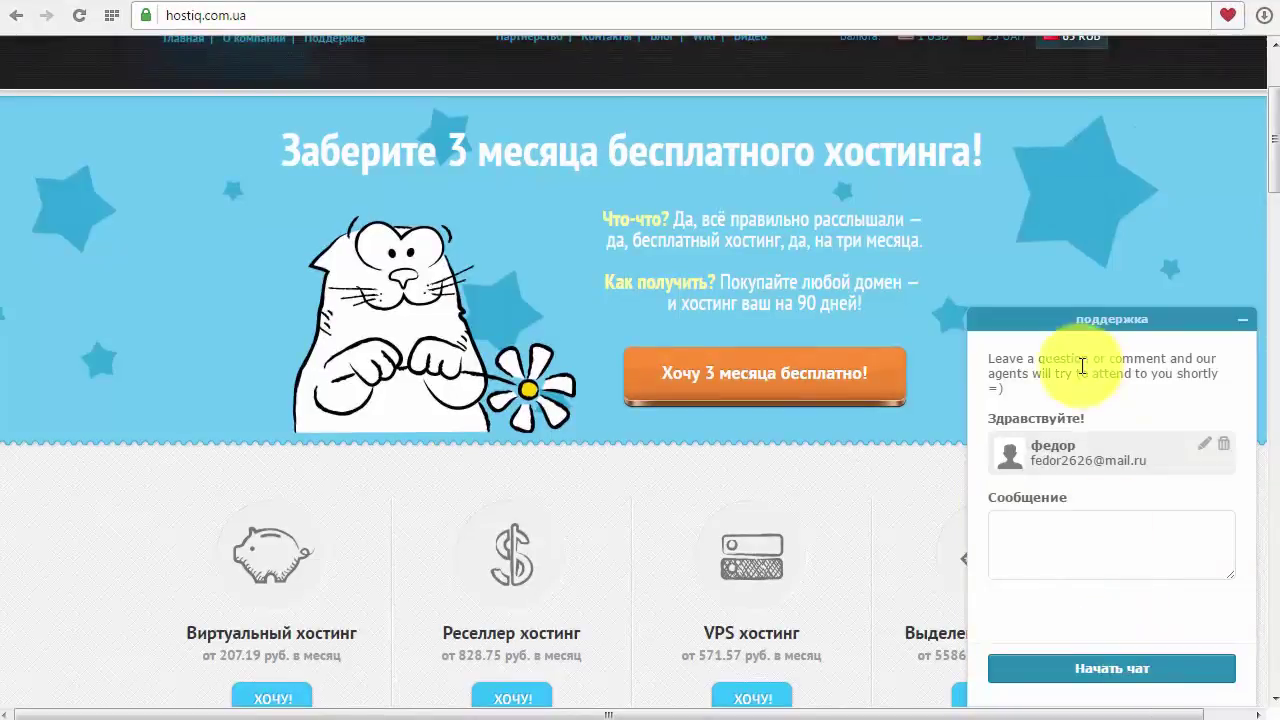
{"action": "left_click", "coordinate": [1211, 334]}
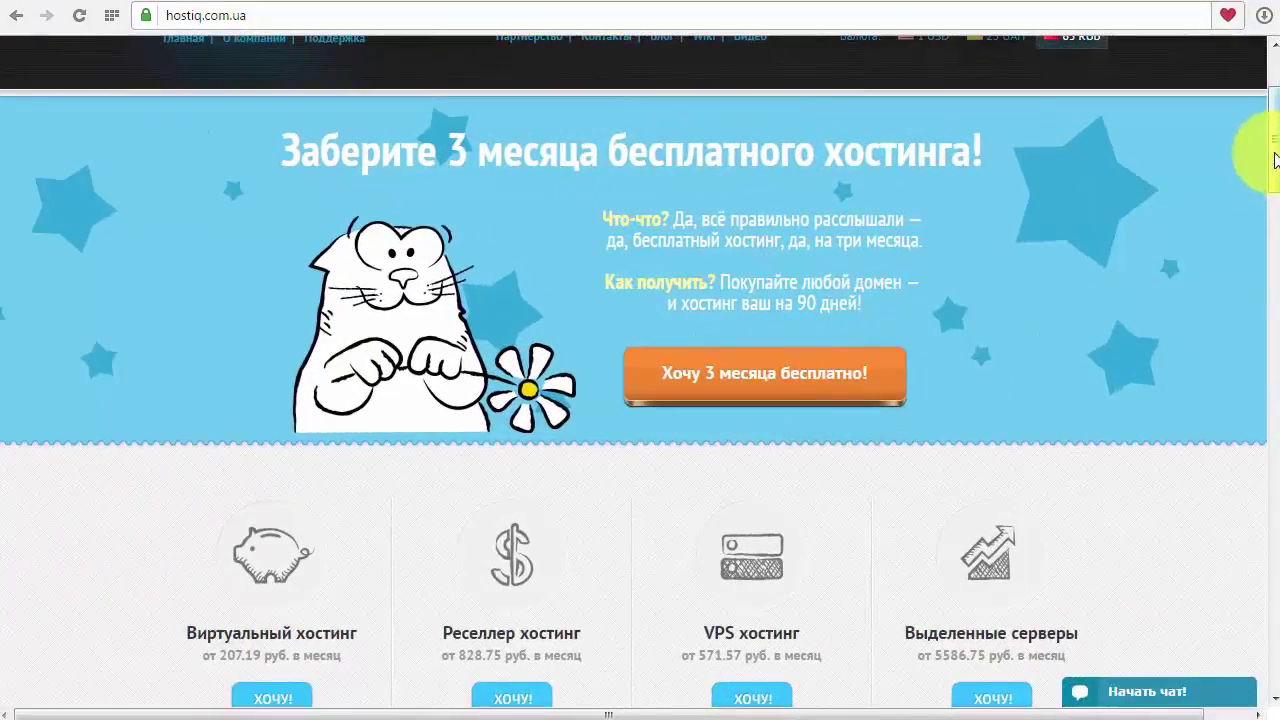
{"action": "mouse_move", "coordinate": [1268, 145]}
{"action": "left_mouse_down"}
{"action": "mouse_move", "coordinate": [1276, 198]}
{"action": "mouse_move", "coordinate": [1258, 205]}
{"action": "mouse_move", "coordinate": [1260, 143]}
{"action": "left_mouse_up"}
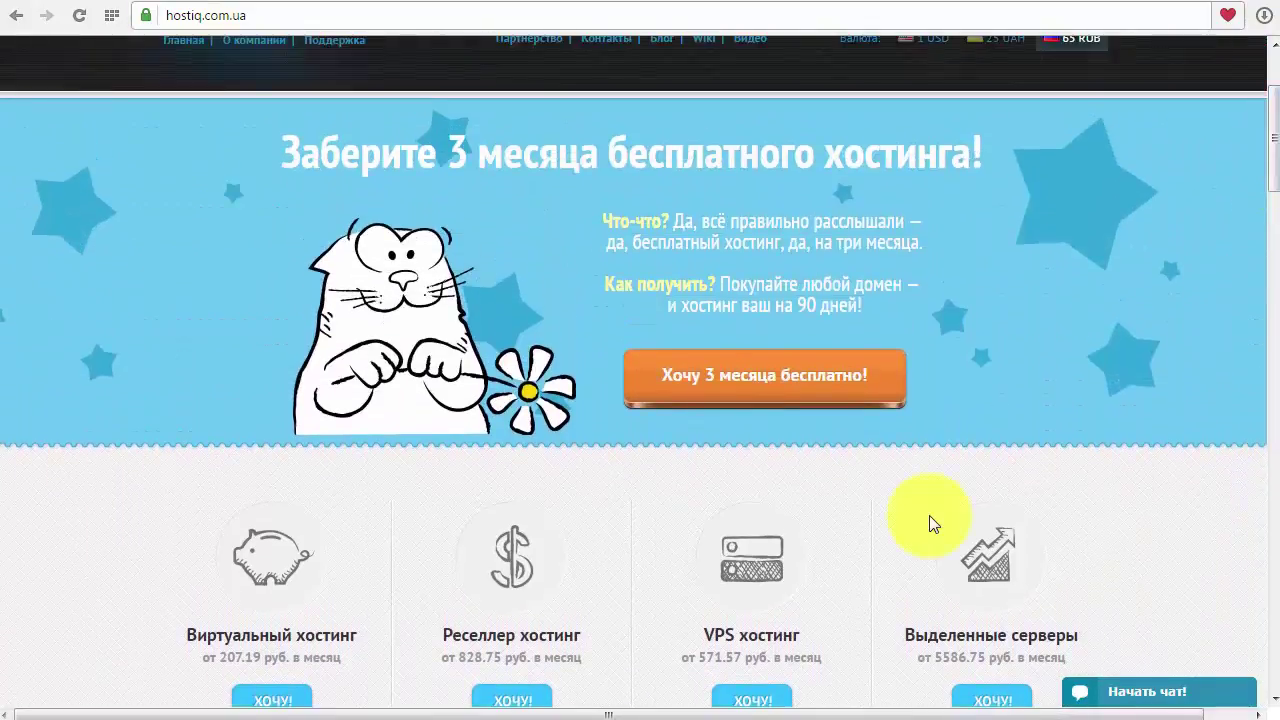